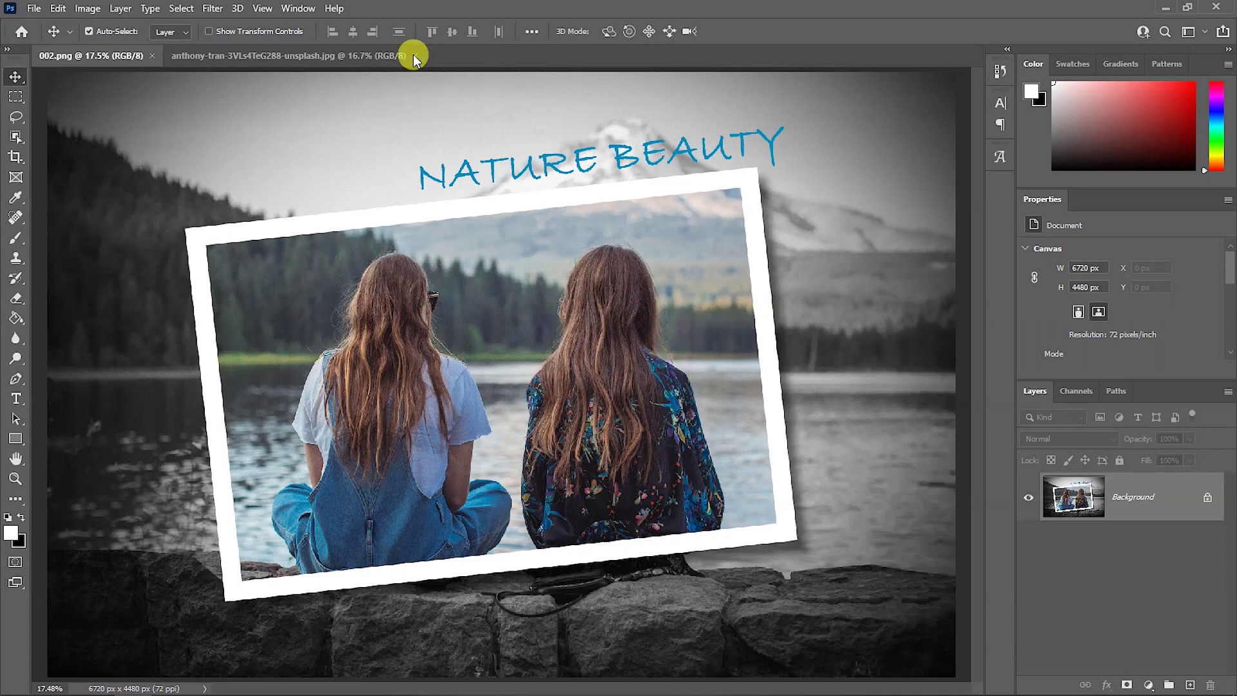
Bring up the sunflower photo, zoomed in, with the Properties panel closed
{"action": "left_click", "coordinate": [328, 57]}
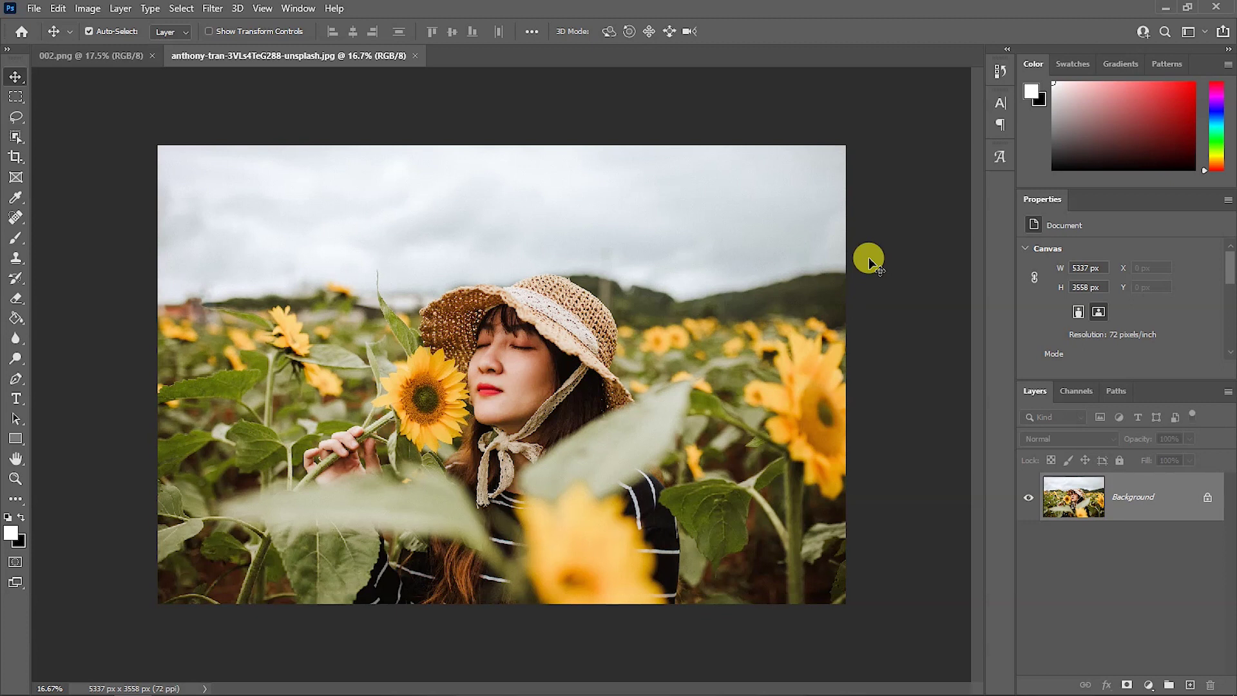
{"action": "key", "text": "ctrl+plus"}
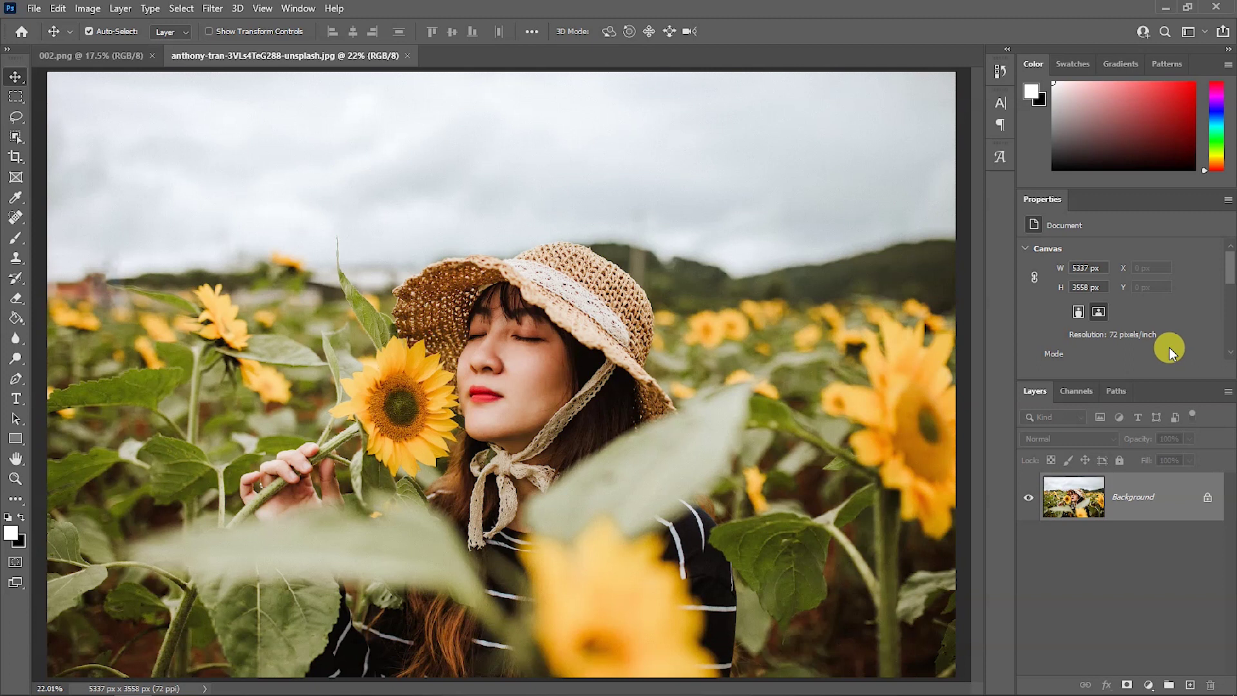
{"action": "left_click", "coordinate": [1138, 202]}
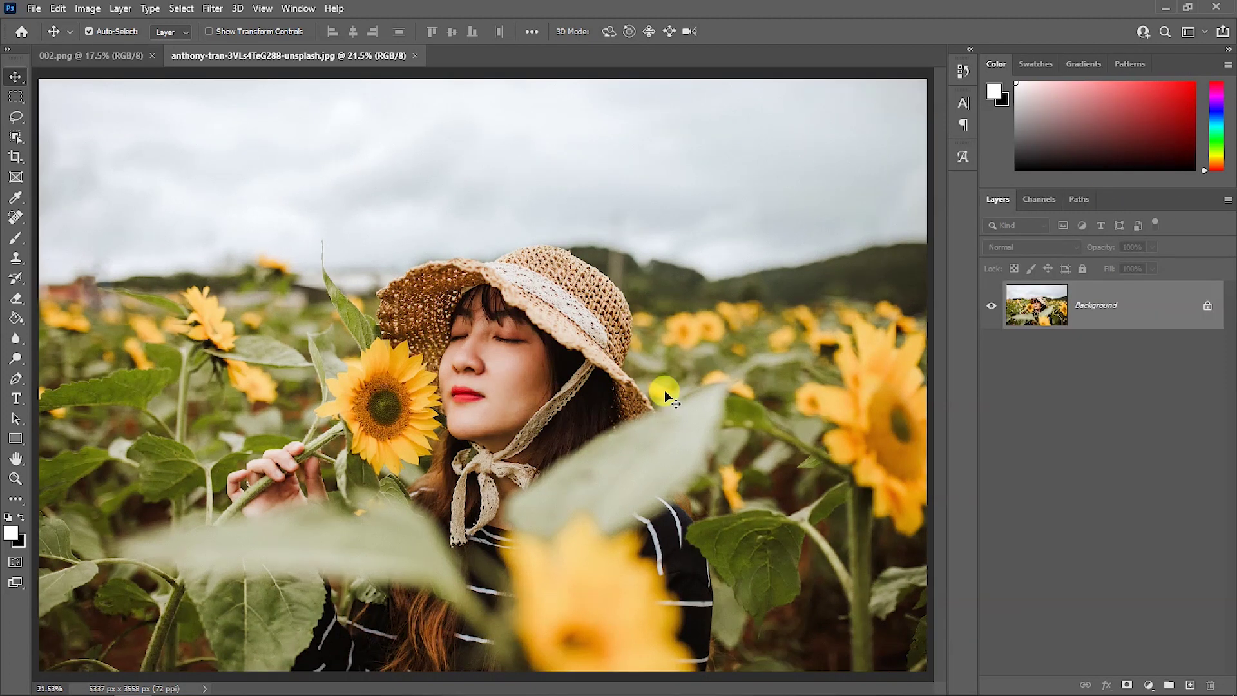
Duplicate the photo into Layer 1 and Layer 1 copy, then delete the Background layer
{"action": "key", "text": "ctrl"}
{"action": "key", "text": "ctrl+j"}
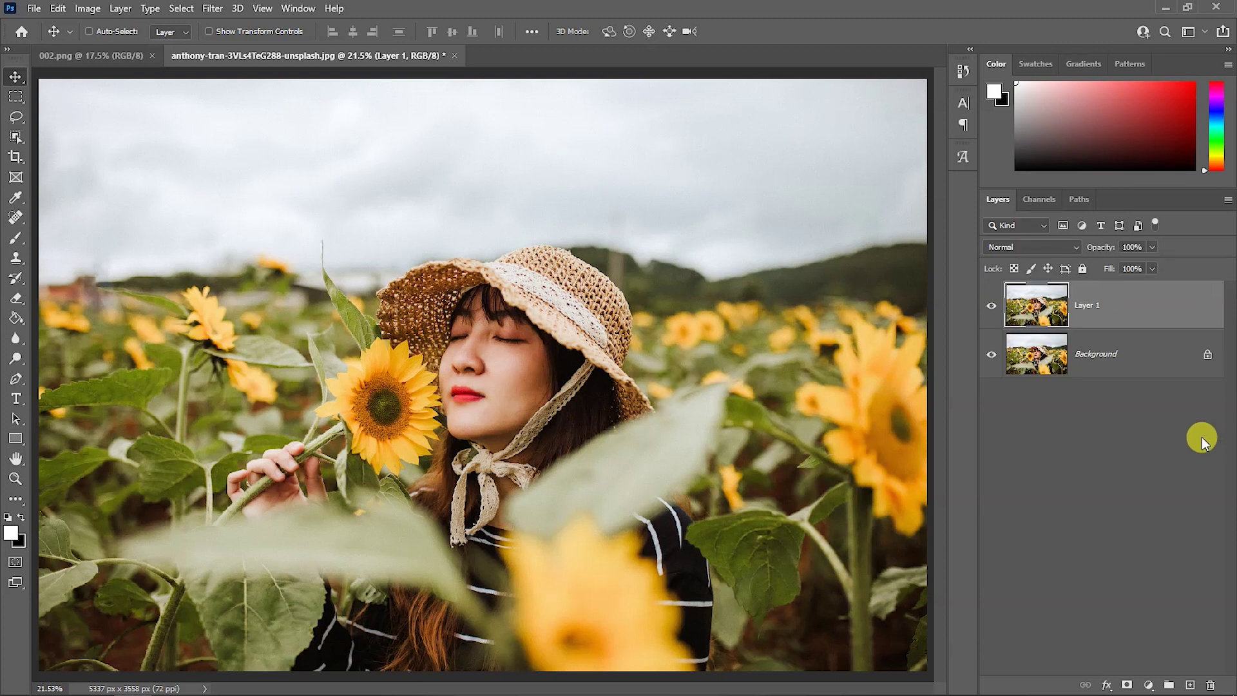
{"action": "key", "text": "ctrl+j"}
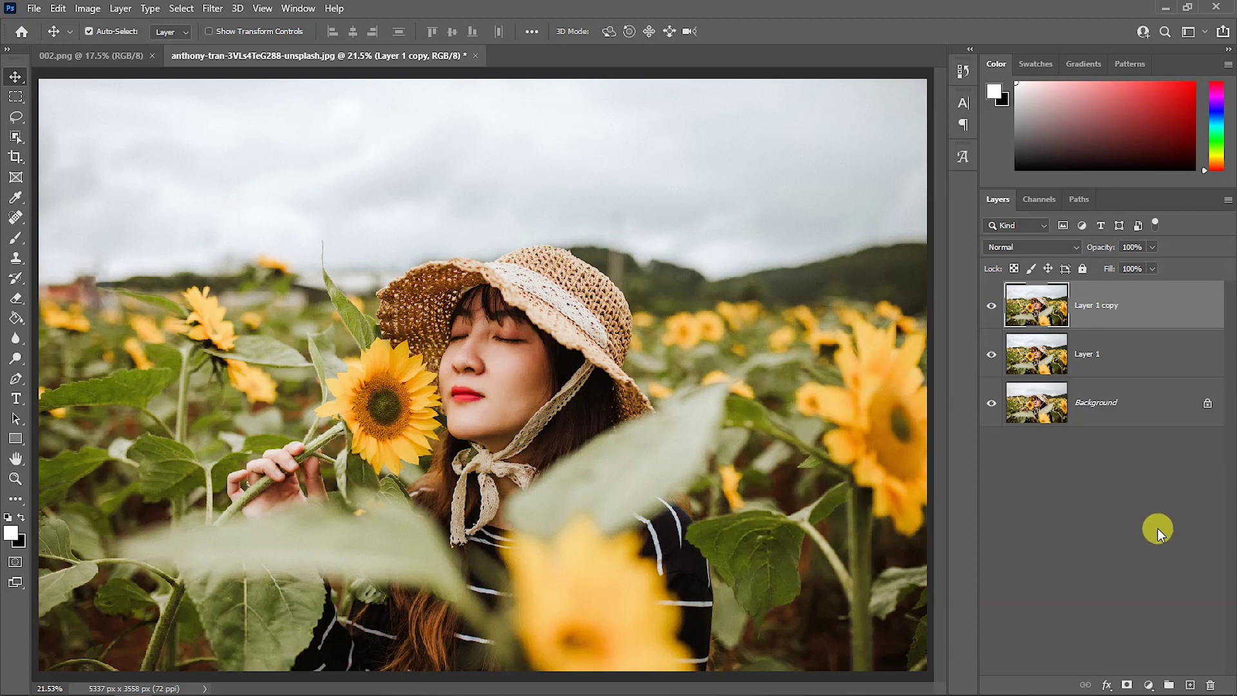
{"action": "left_click", "coordinate": [1124, 410]}
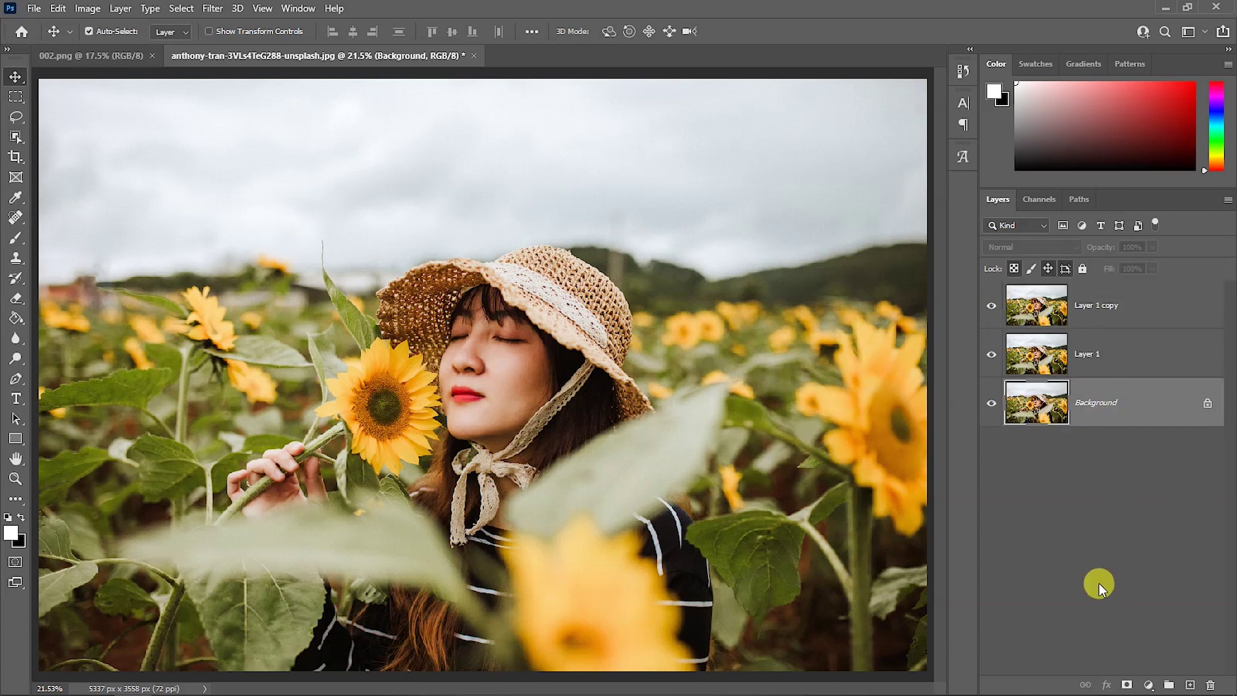
{"action": "key", "text": "Delete"}
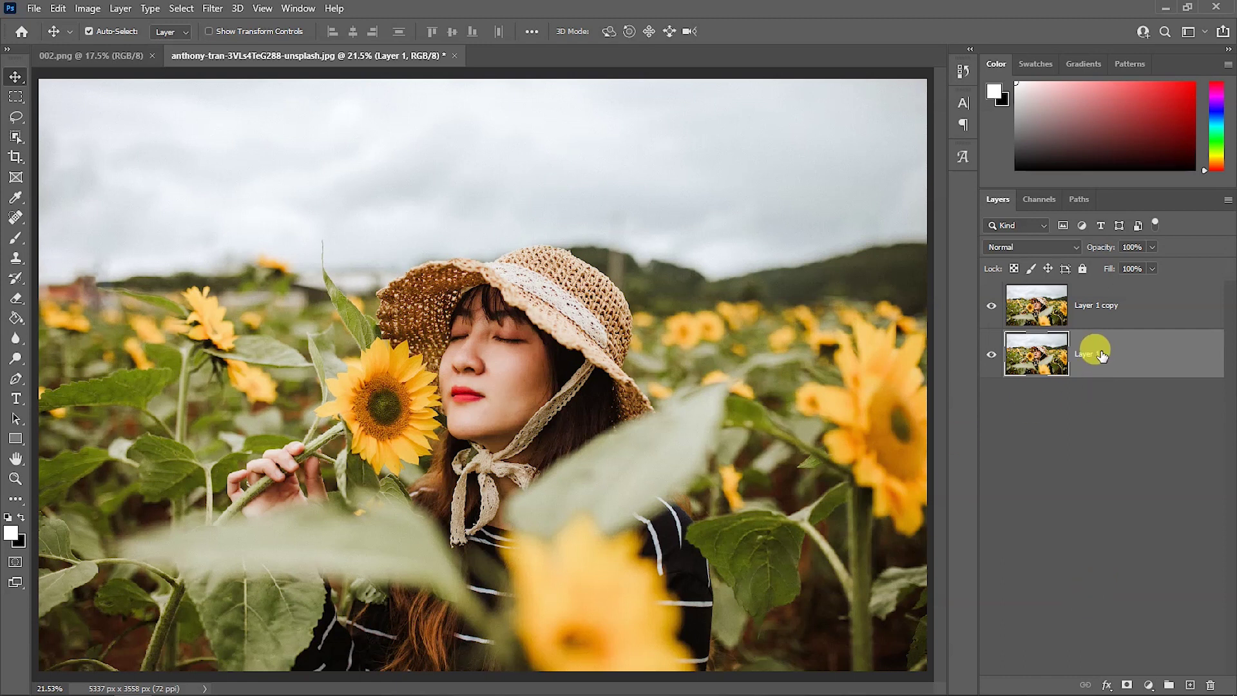
Apply the Filter Gallery Grain texture to Layer 1: Intensity 20, Contrast 50, Clumped
{"action": "left_click", "coordinate": [212, 9]}
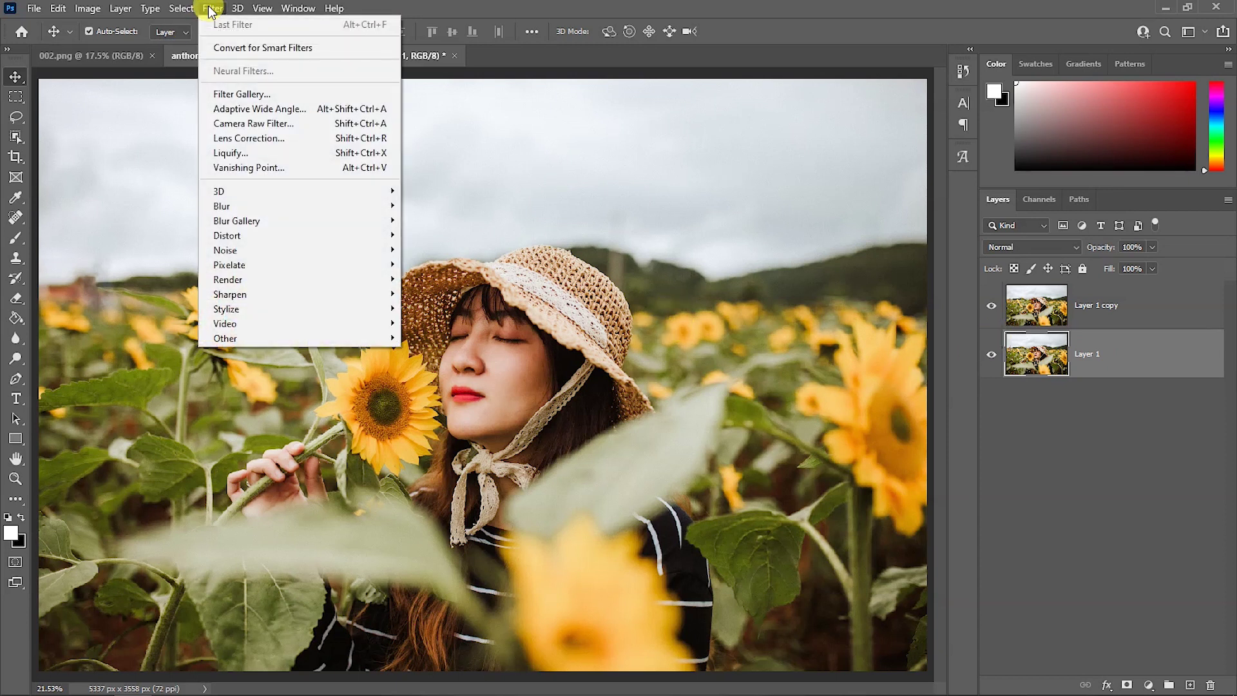
{"action": "left_click", "coordinate": [226, 95]}
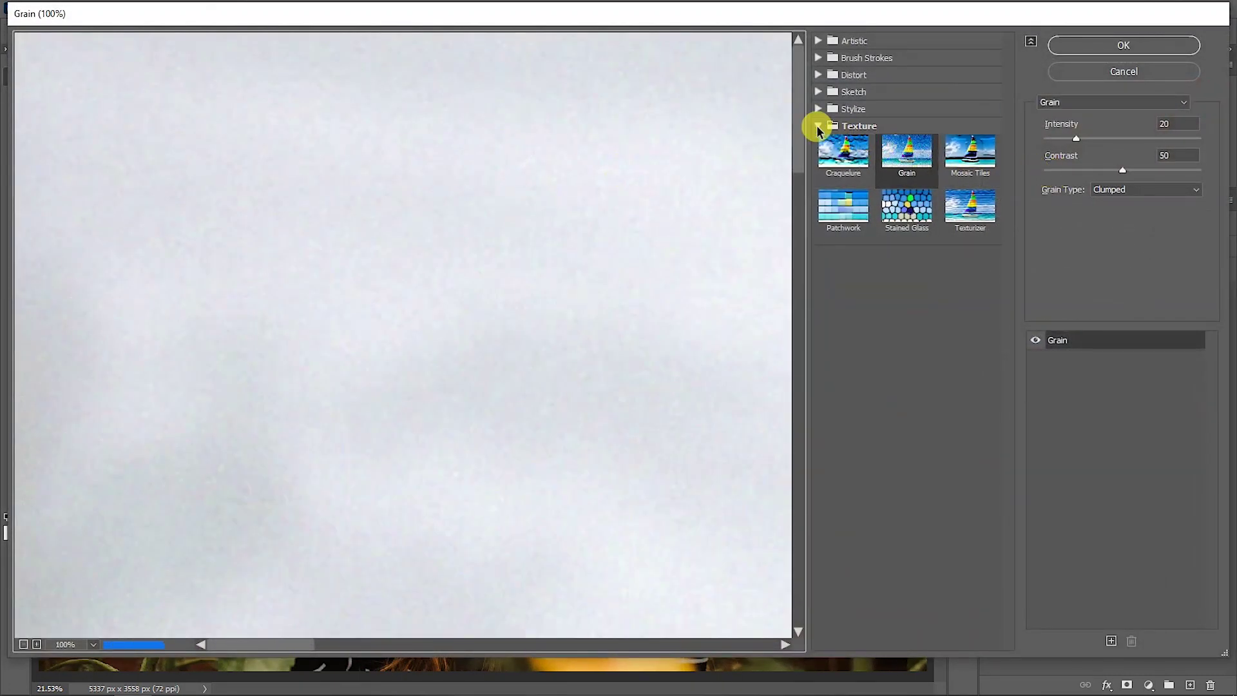
{"action": "left_click", "coordinate": [855, 126]}
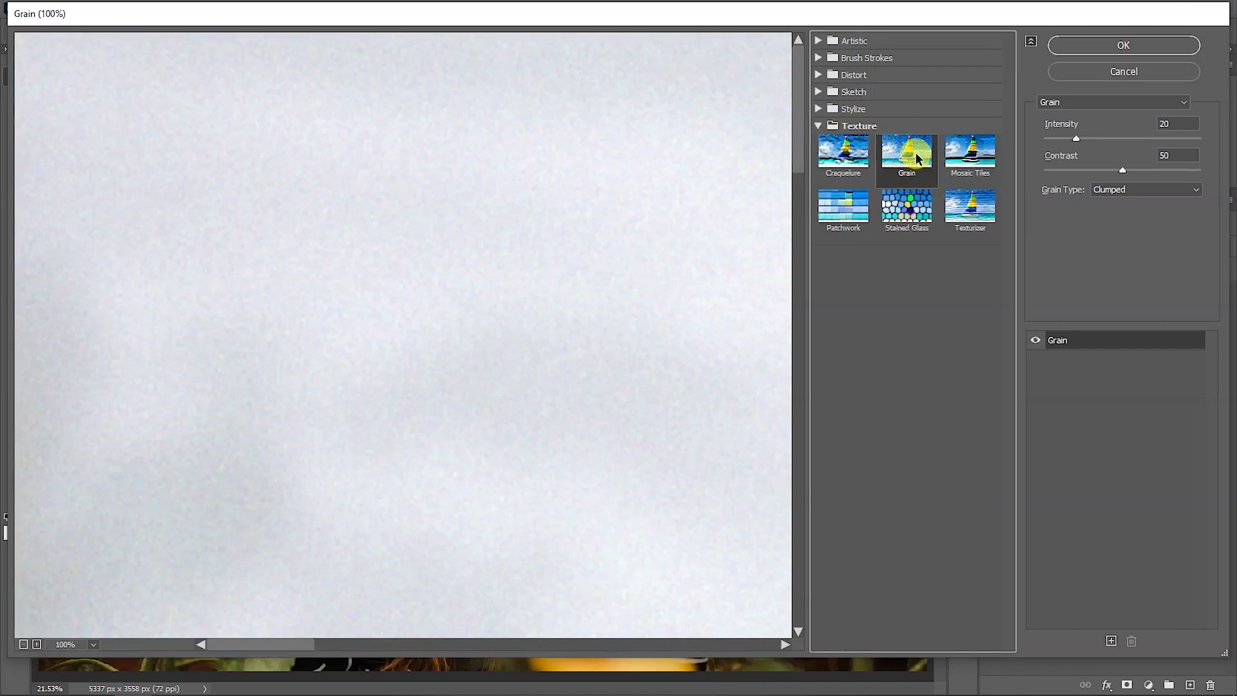
{"action": "scroll", "coordinate": [309, 337], "scroll_direction": "down", "scroll_amount": 3}
{"action": "scroll", "coordinate": [354, 451], "scroll_direction": "down", "scroll_amount": 3}
{"action": "left_click_drag", "start_coordinate": [391, 459], "coordinate": [420, 182]}
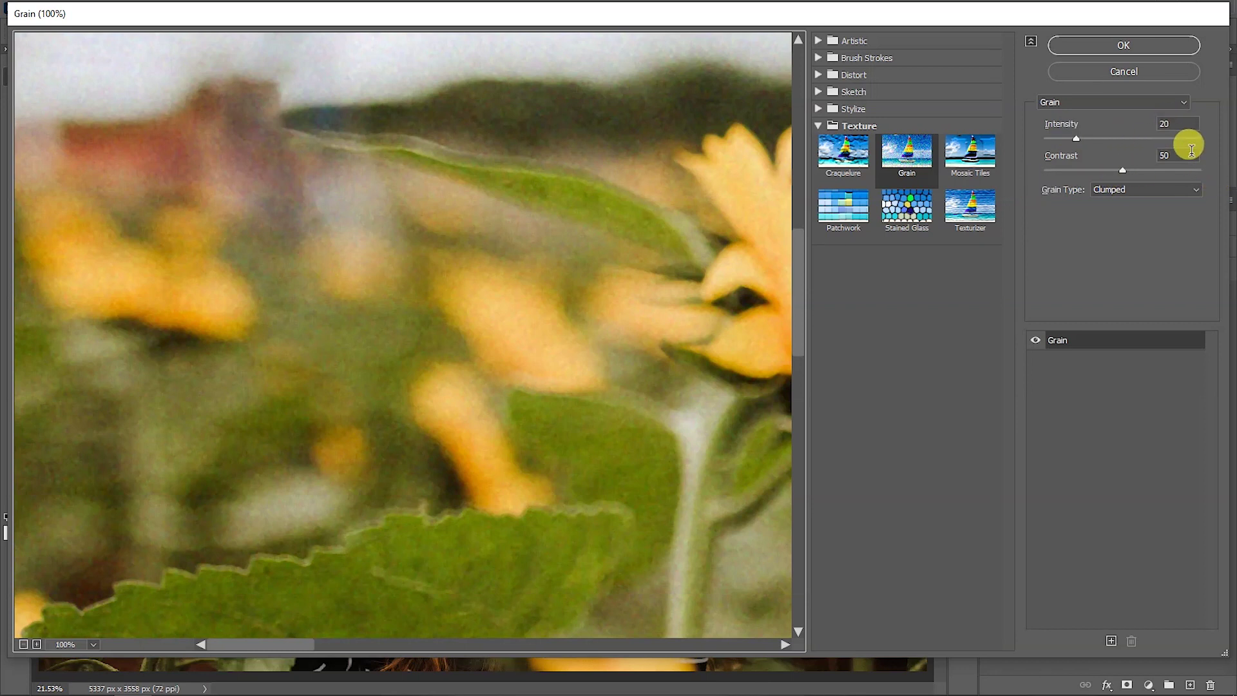
{"action": "left_click", "coordinate": [1115, 43]}
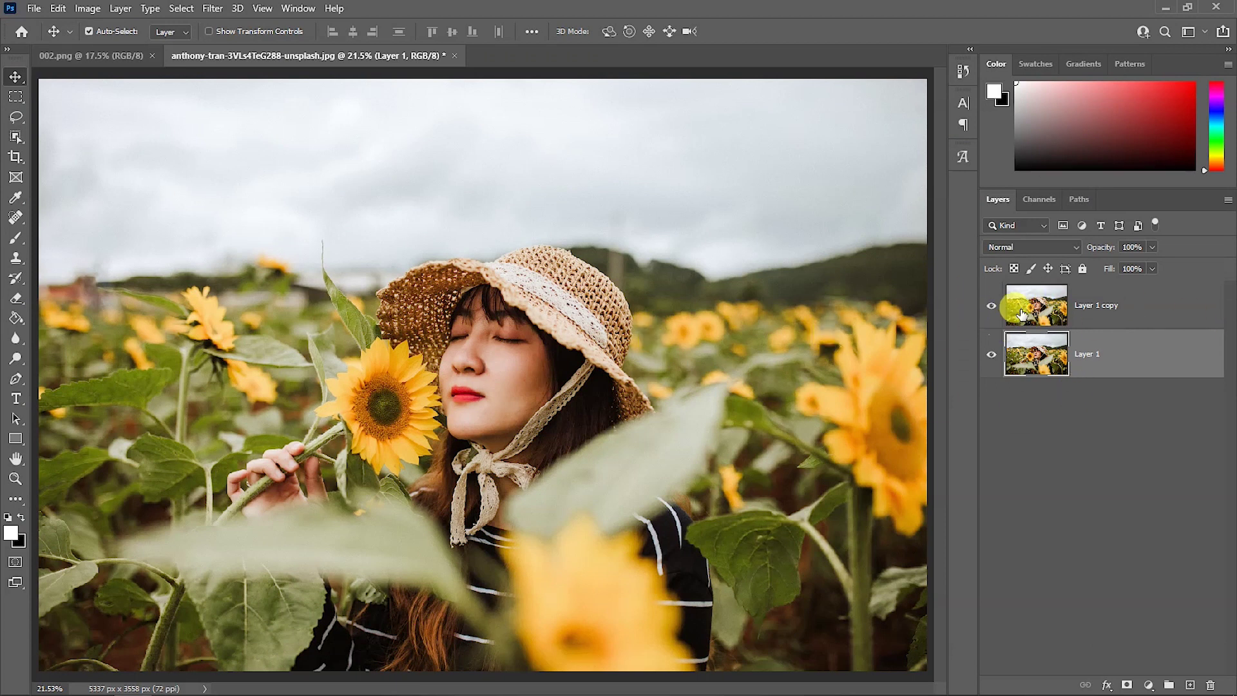
Hide Layer 1 copy and give Layer 1 a Lens Correction vignette of -100
{"action": "left_click", "coordinate": [992, 305]}
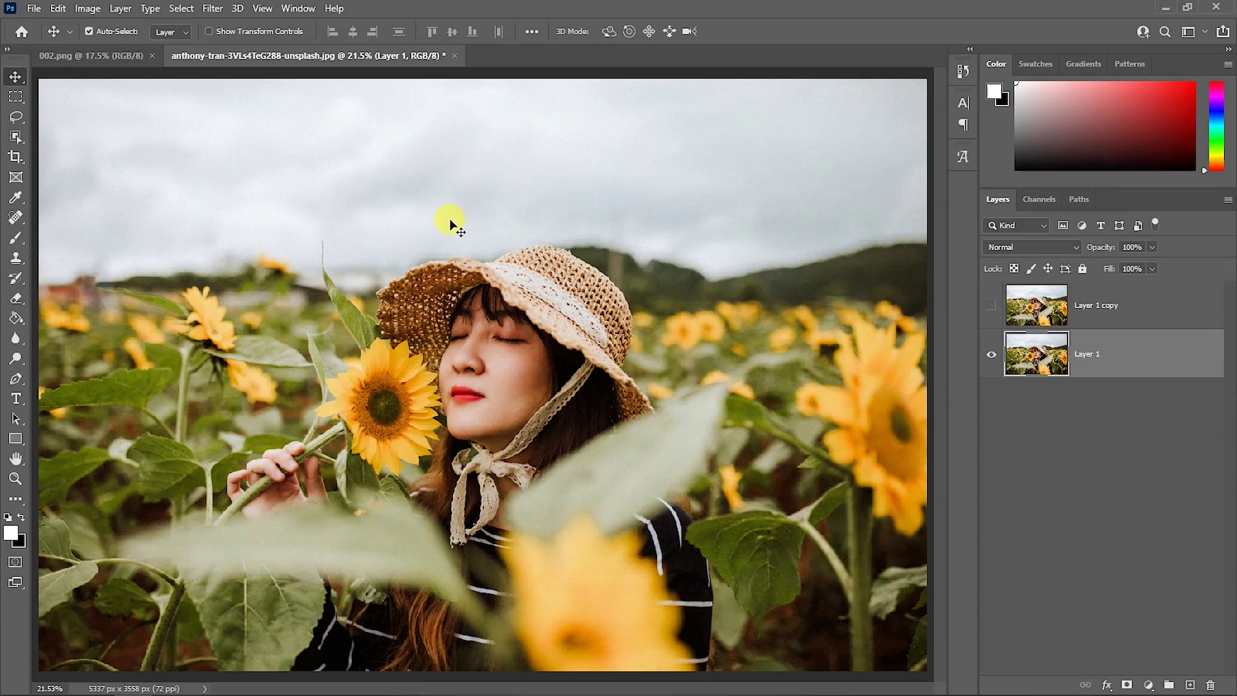
{"action": "left_click", "coordinate": [214, 8]}
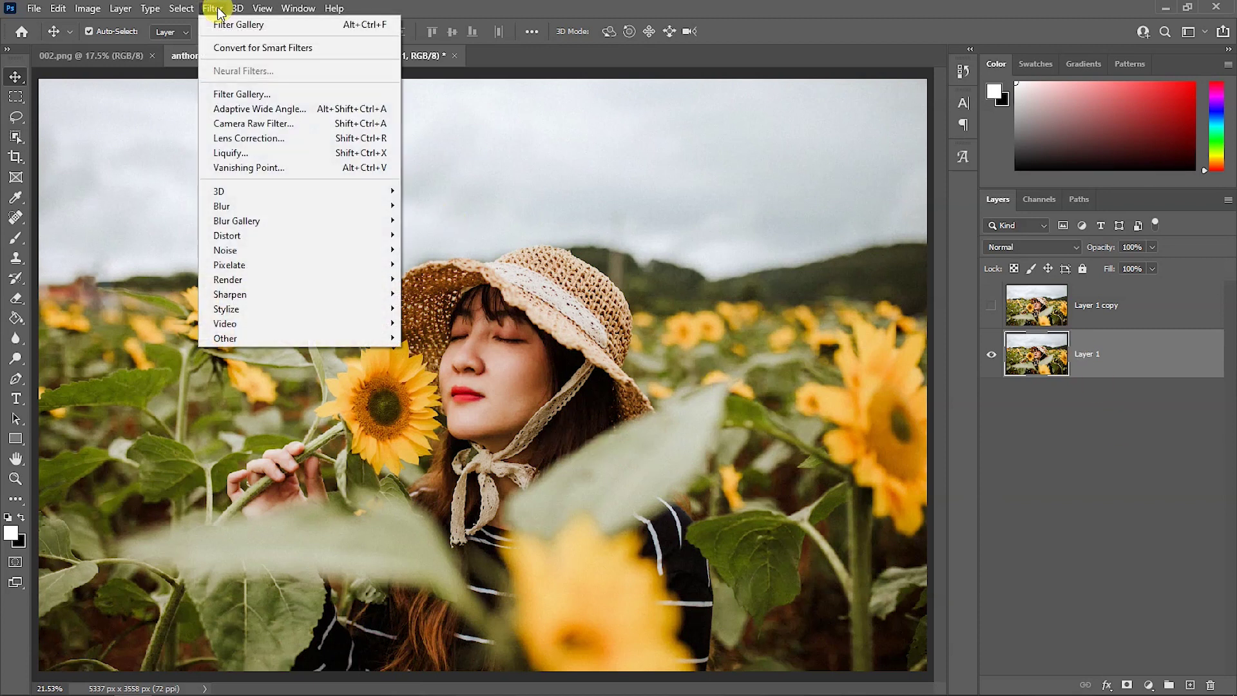
{"action": "left_click", "coordinate": [219, 139]}
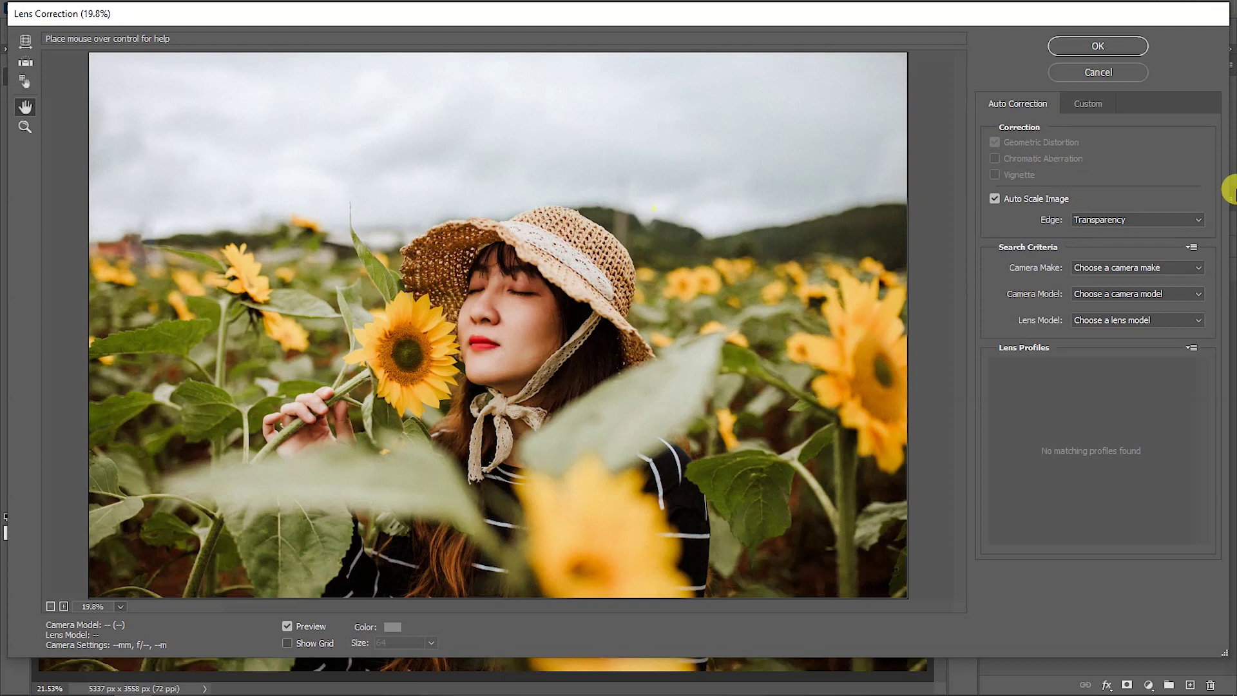
{"action": "left_click", "coordinate": [1094, 103]}
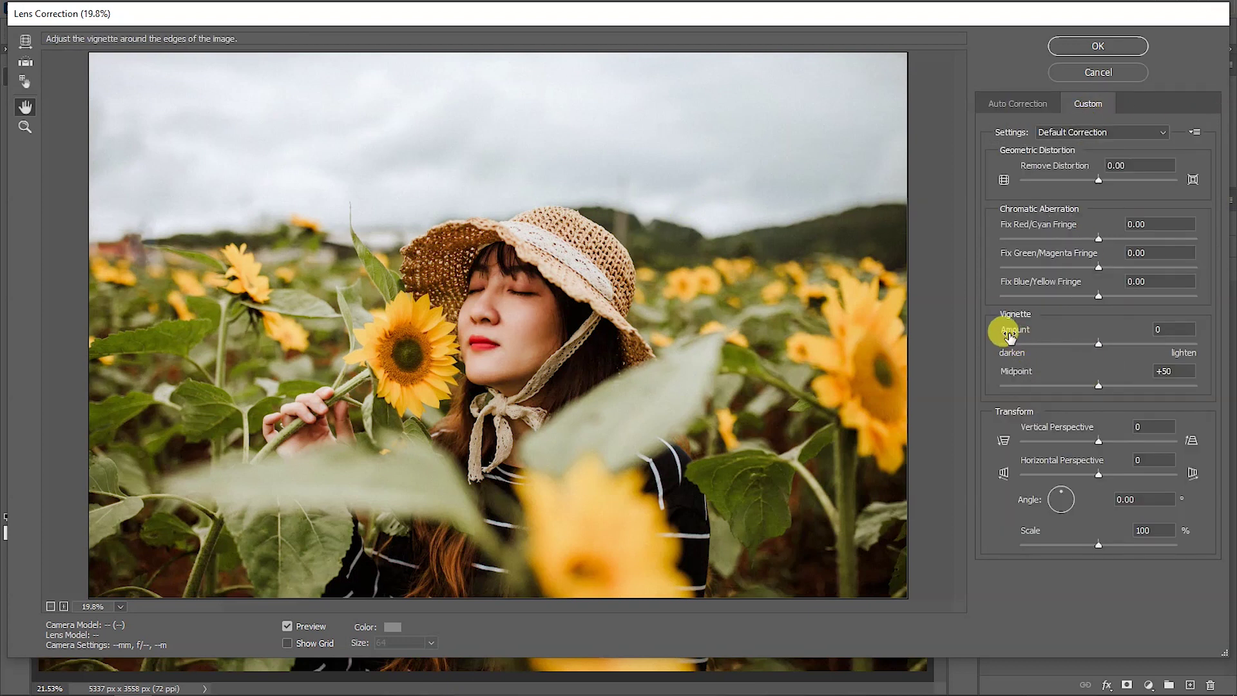
{"action": "left_click_drag", "start_coordinate": [1089, 339], "coordinate": [990, 346]}
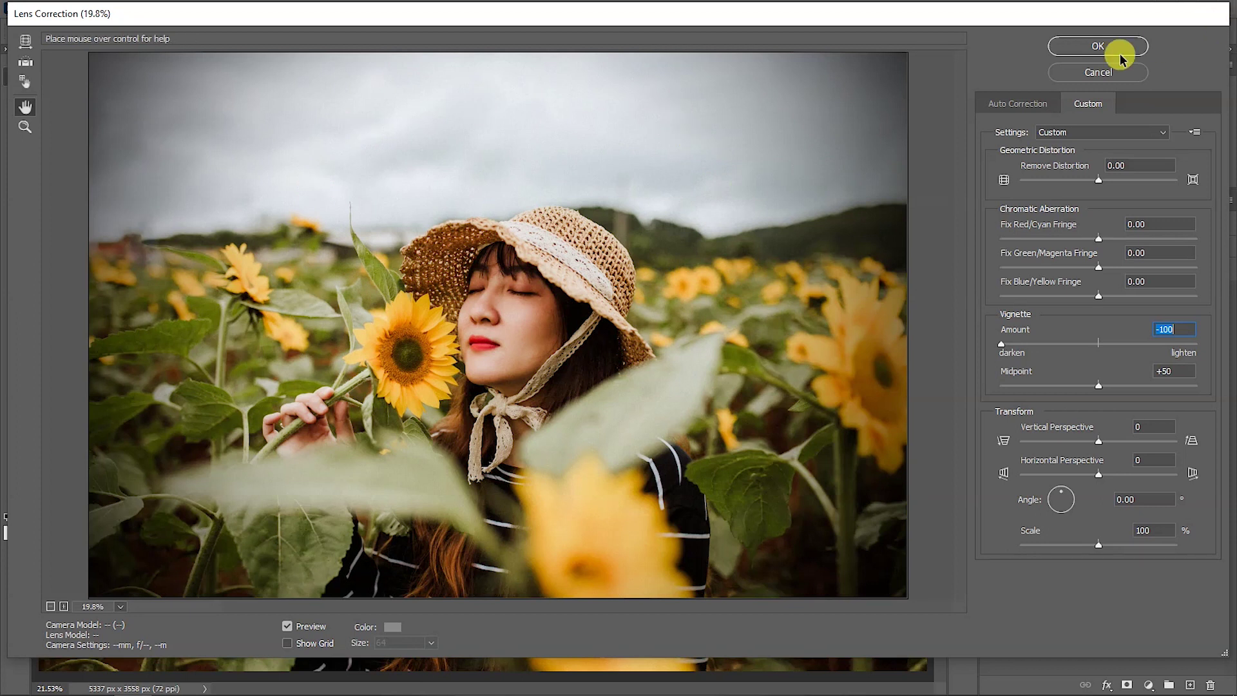
{"action": "left_click", "coordinate": [1075, 49]}
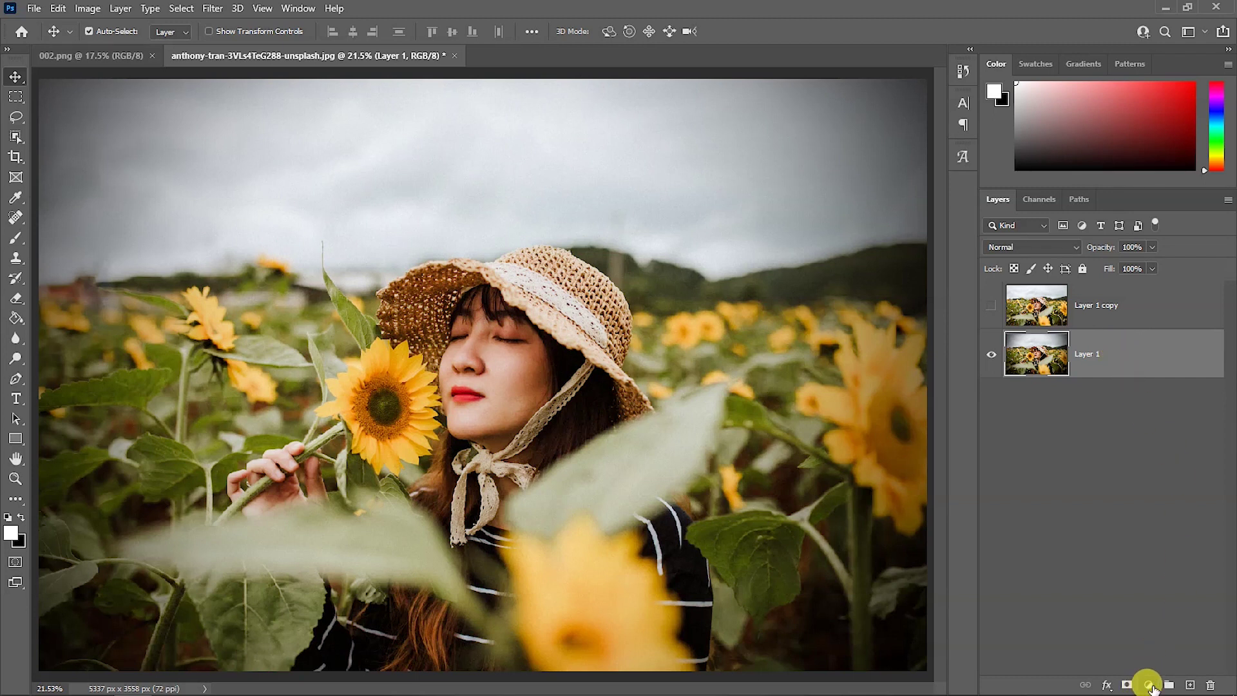
Turn the photo grayscale with a Hue/Saturation layer at Saturation -100, then add an empty Layer 2
{"action": "left_click", "coordinate": [1148, 685]}
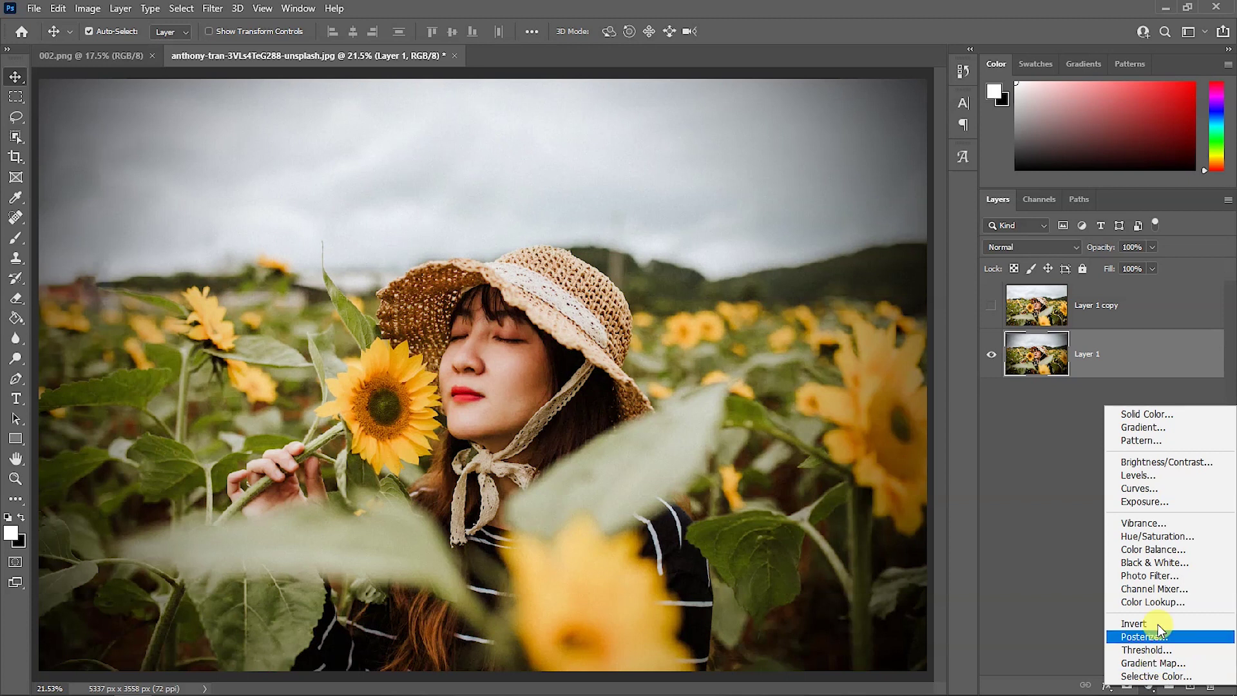
{"action": "left_click", "coordinate": [1165, 539]}
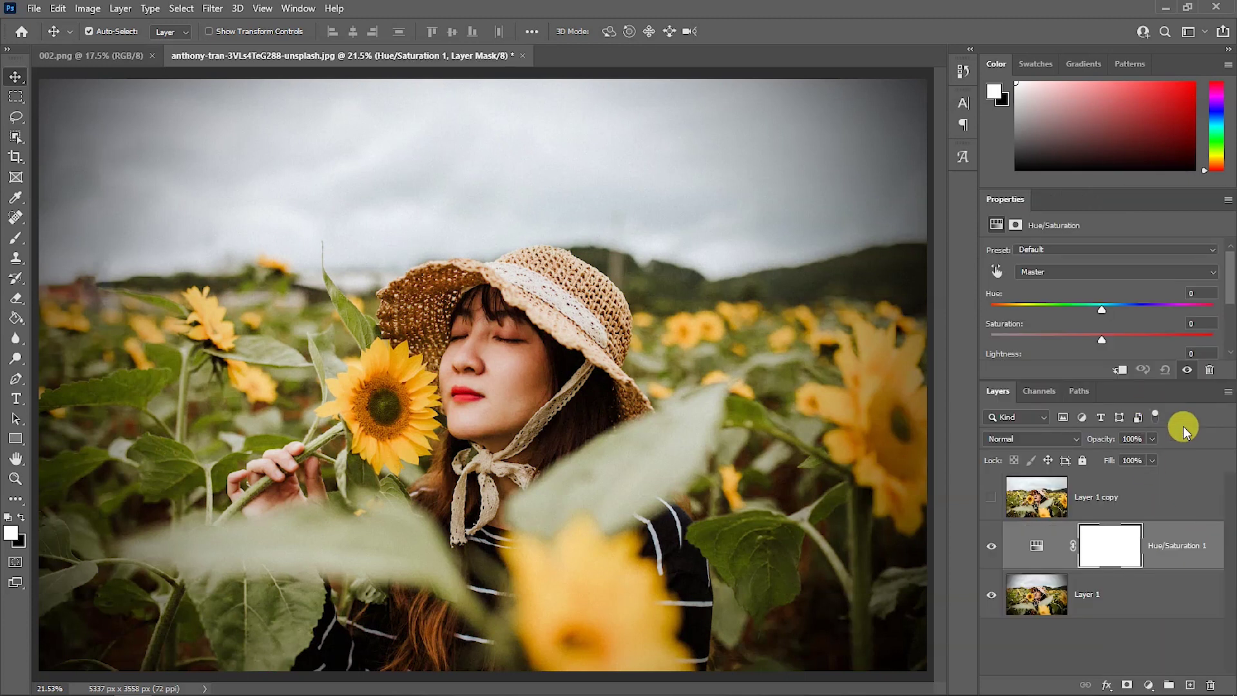
{"action": "left_click_drag", "start_coordinate": [1101, 341], "coordinate": [991, 338]}
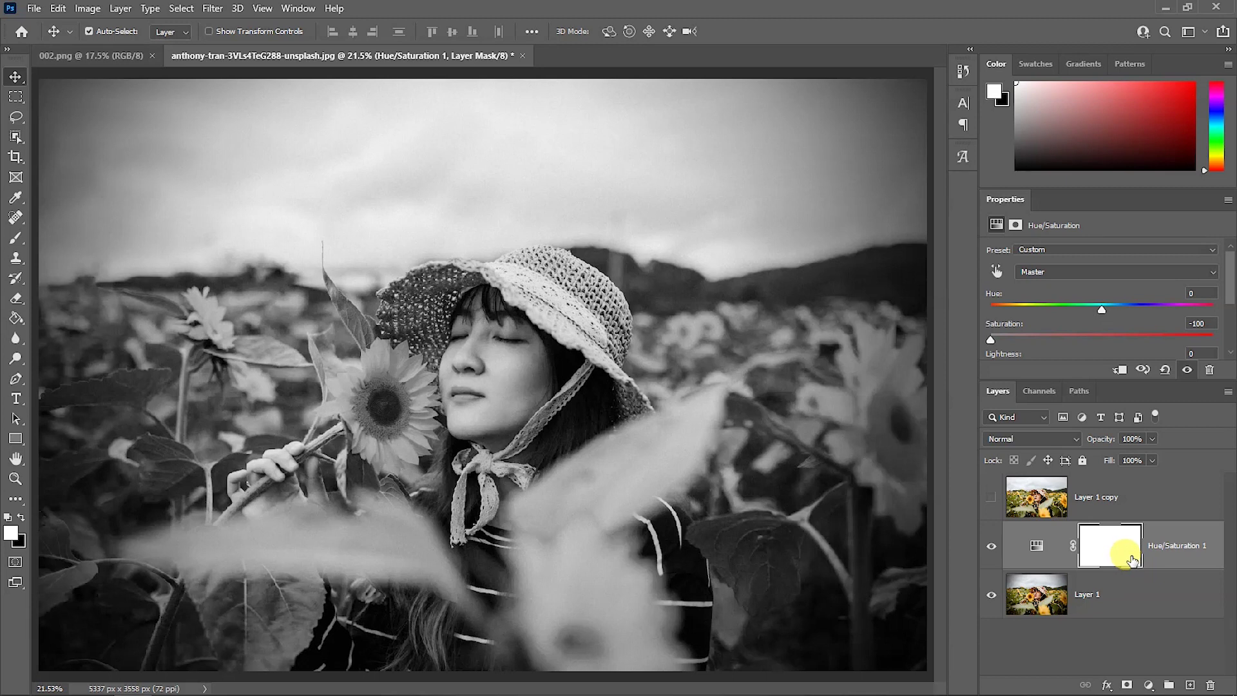
{"action": "left_click_drag", "start_coordinate": [1132, 560], "coordinate": [1181, 682]}
{"action": "left_click", "coordinate": [1181, 682]}
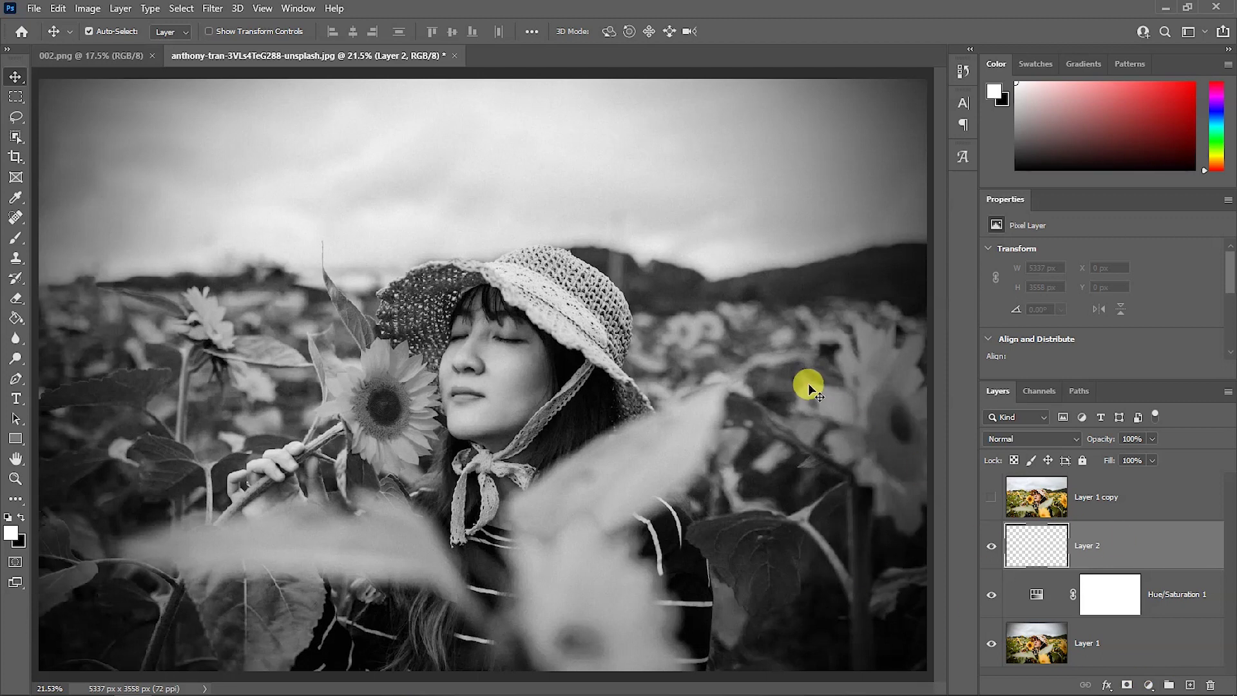
Stroke a rectangle around the central woman with a 125 px white inside border on Layer 2
{"action": "left_click", "coordinate": [16, 98]}
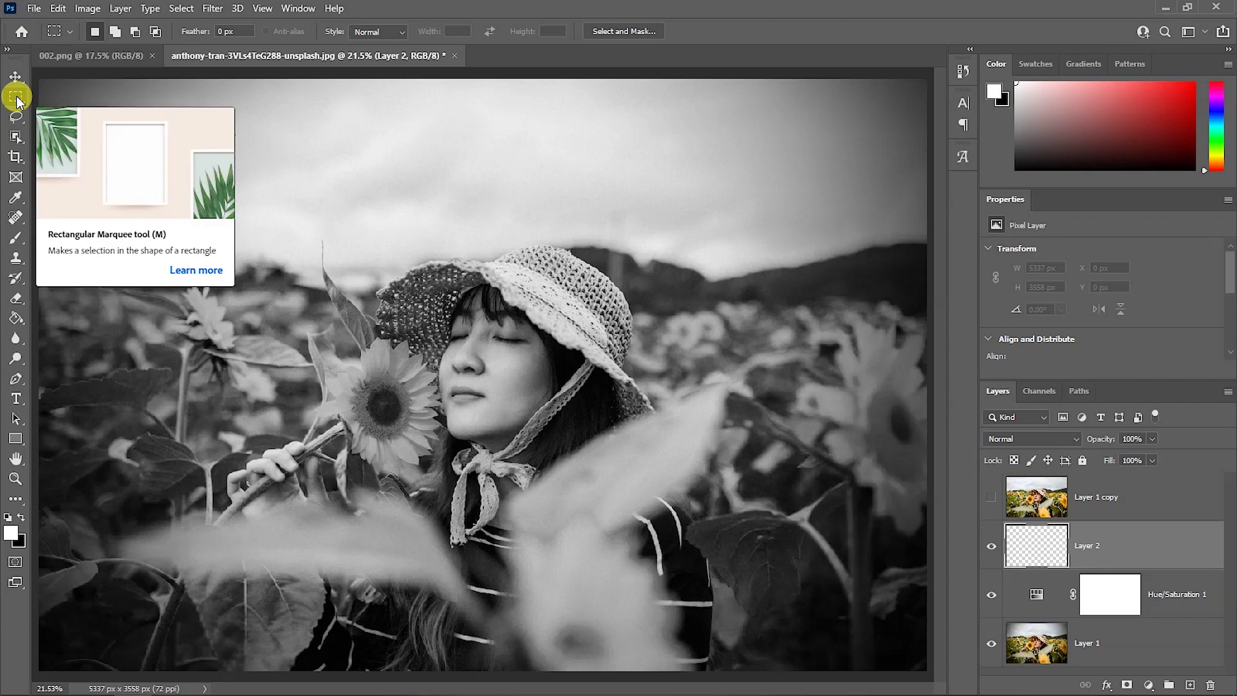
{"action": "mouse_move", "coordinate": [185, 207]}
{"action": "left_mouse_down"}
{"action": "mouse_move", "coordinate": [719, 506]}
{"action": "mouse_move", "coordinate": [772, 577]}
{"action": "left_mouse_up"}
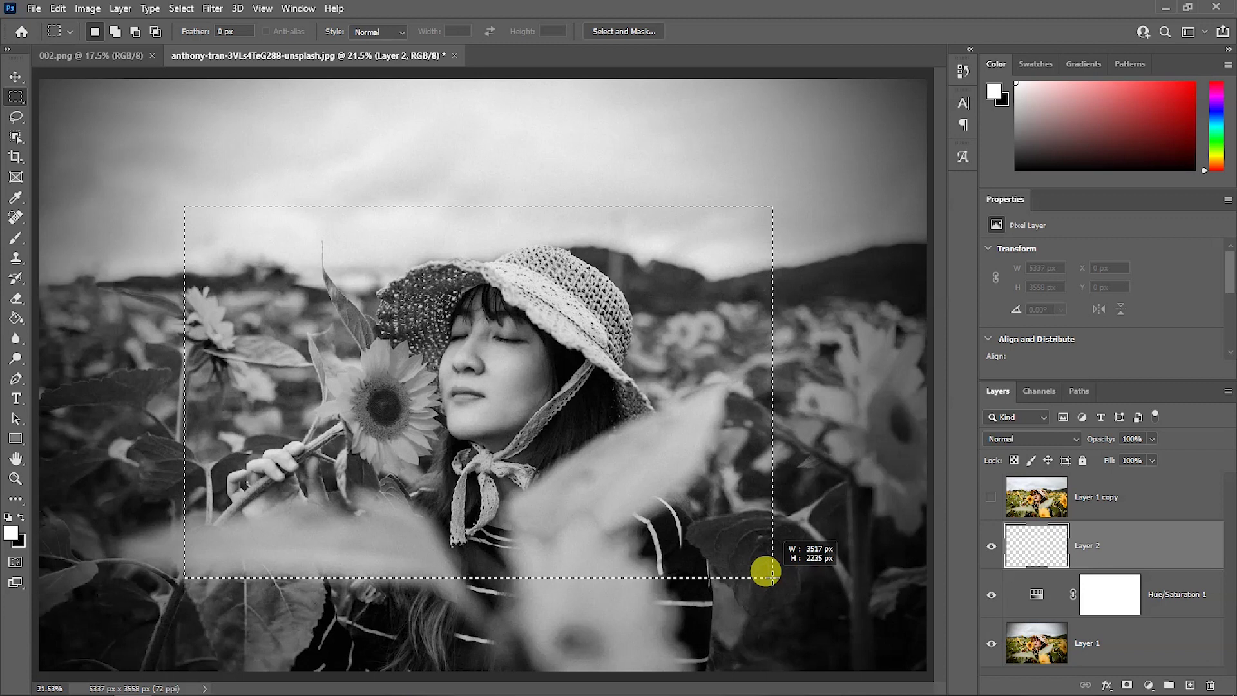
{"action": "key", "text": "ctrl+minus"}
{"action": "left_click", "coordinate": [58, 8]}
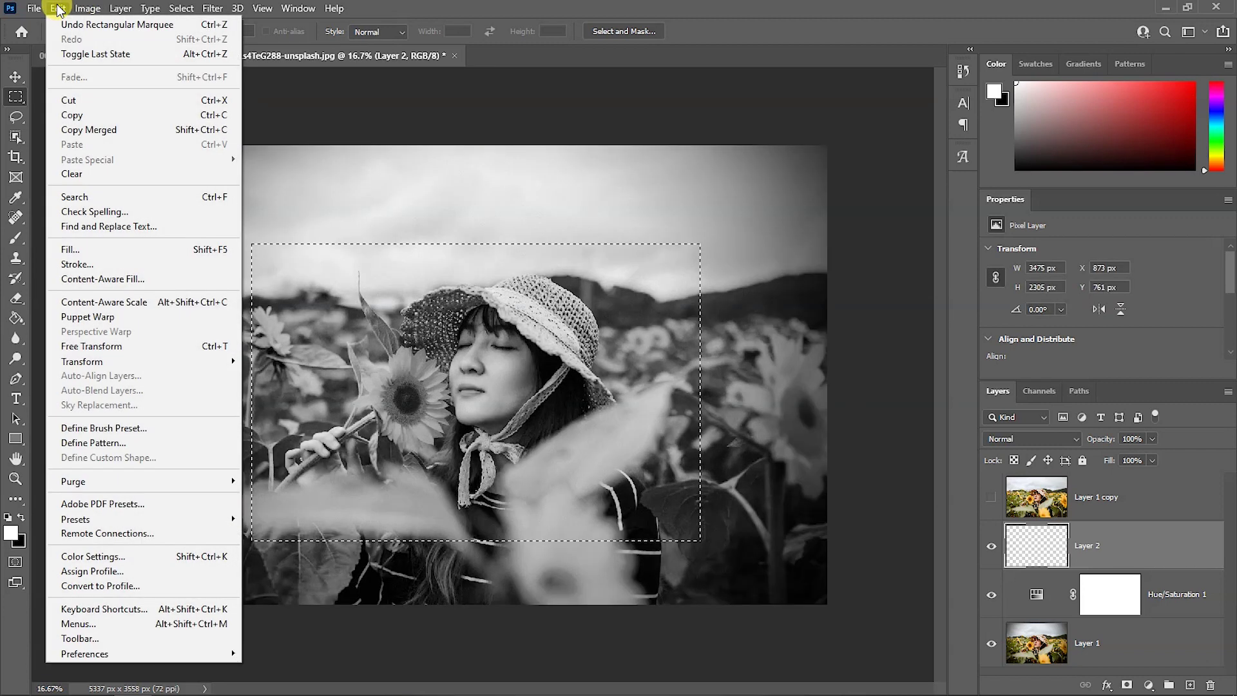
{"action": "left_click", "coordinate": [105, 270]}
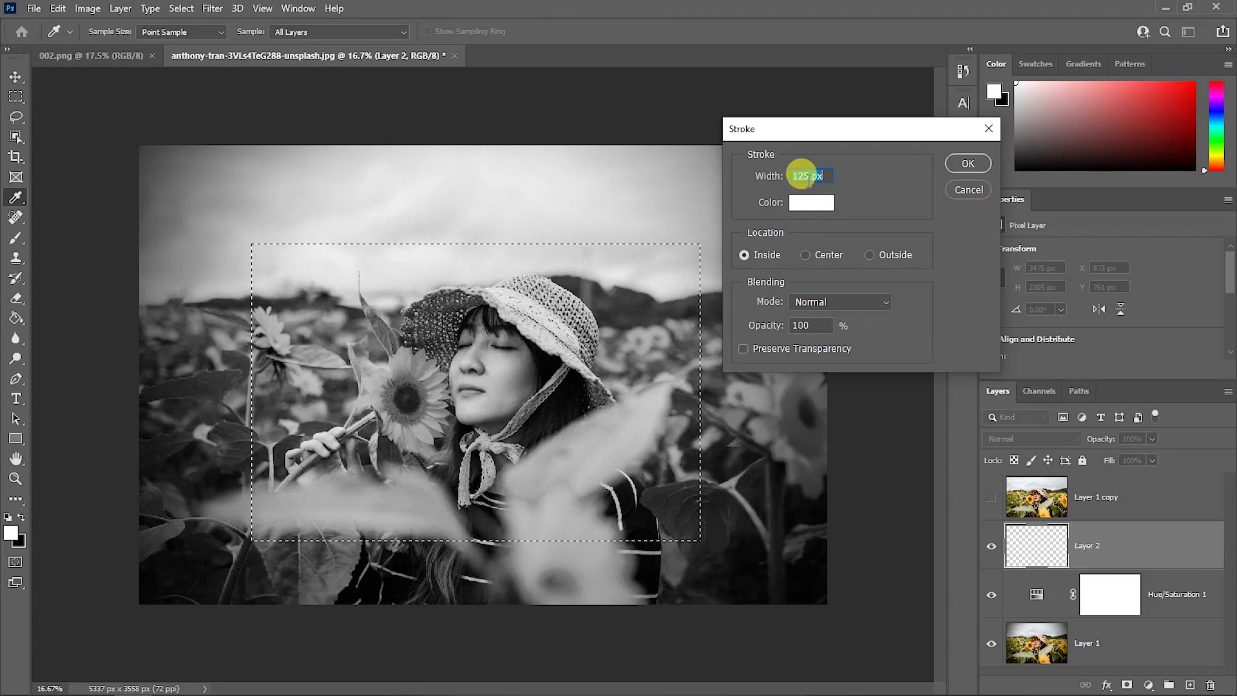
{"action": "left_click_drag", "start_coordinate": [810, 182], "coordinate": [822, 184]}
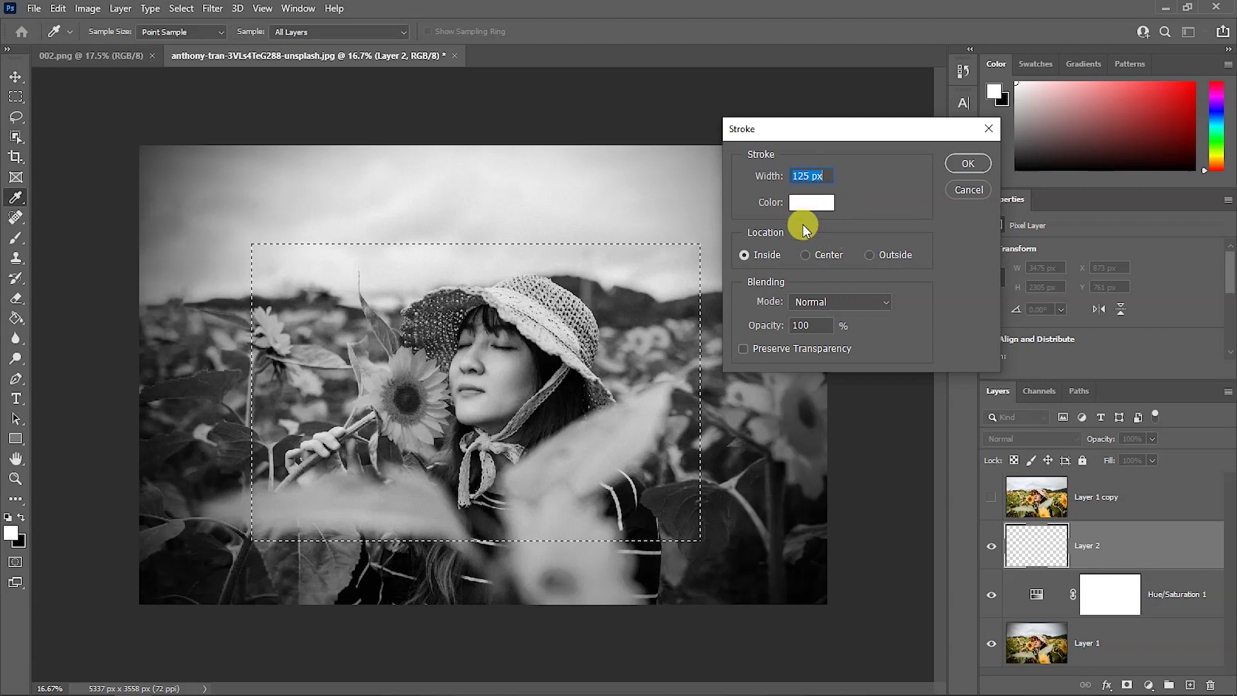
{"action": "left_click", "coordinate": [967, 165]}
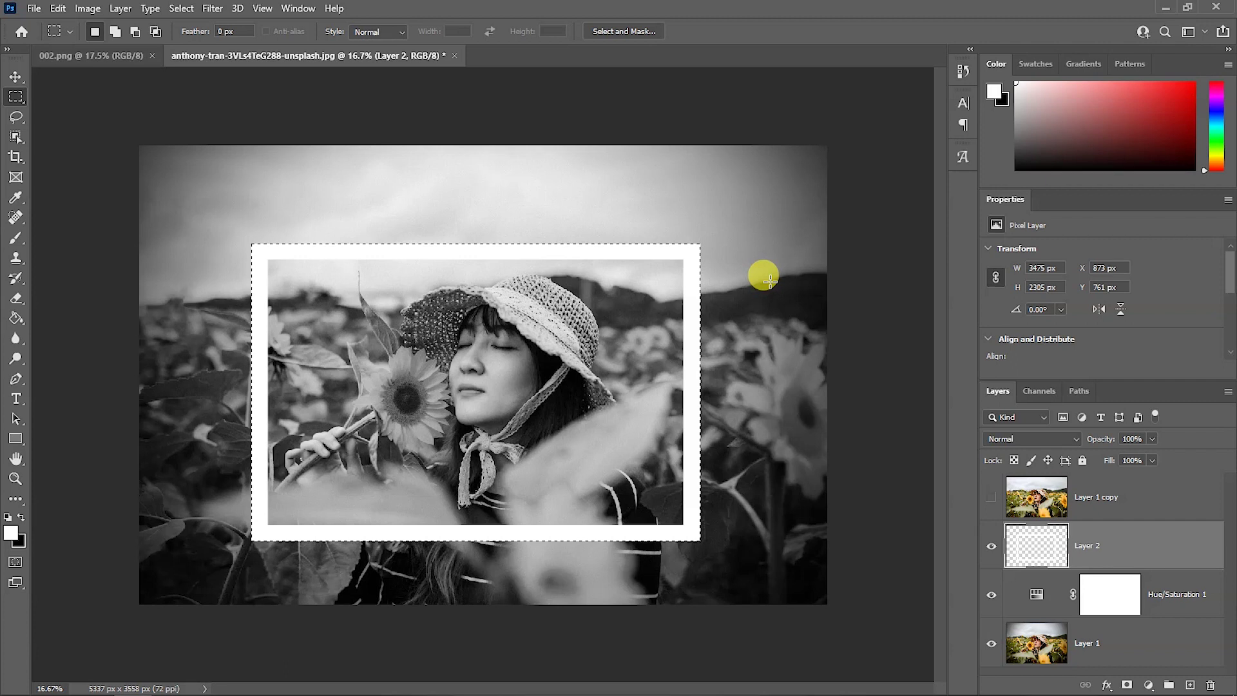
Deselect, then rotate the frame to about -3.57° and nudge it slightly up and right
{"action": "key", "text": "ctrl+d"}
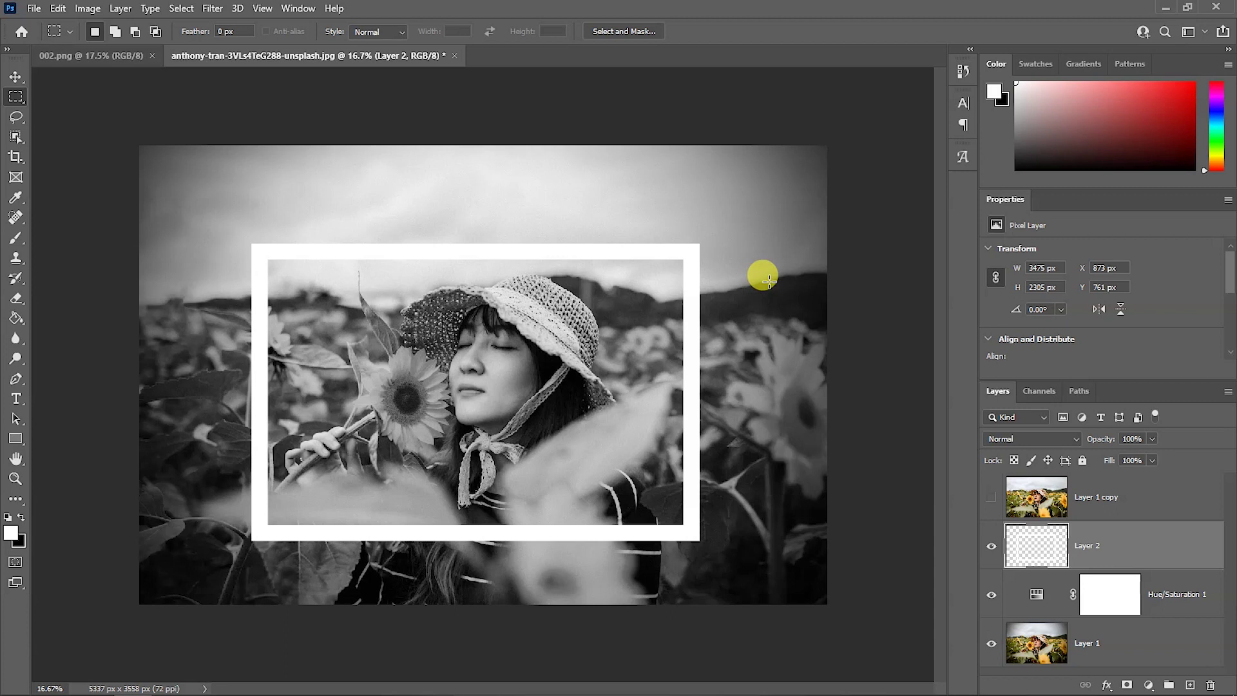
{"action": "key", "text": "ctrl+t"}
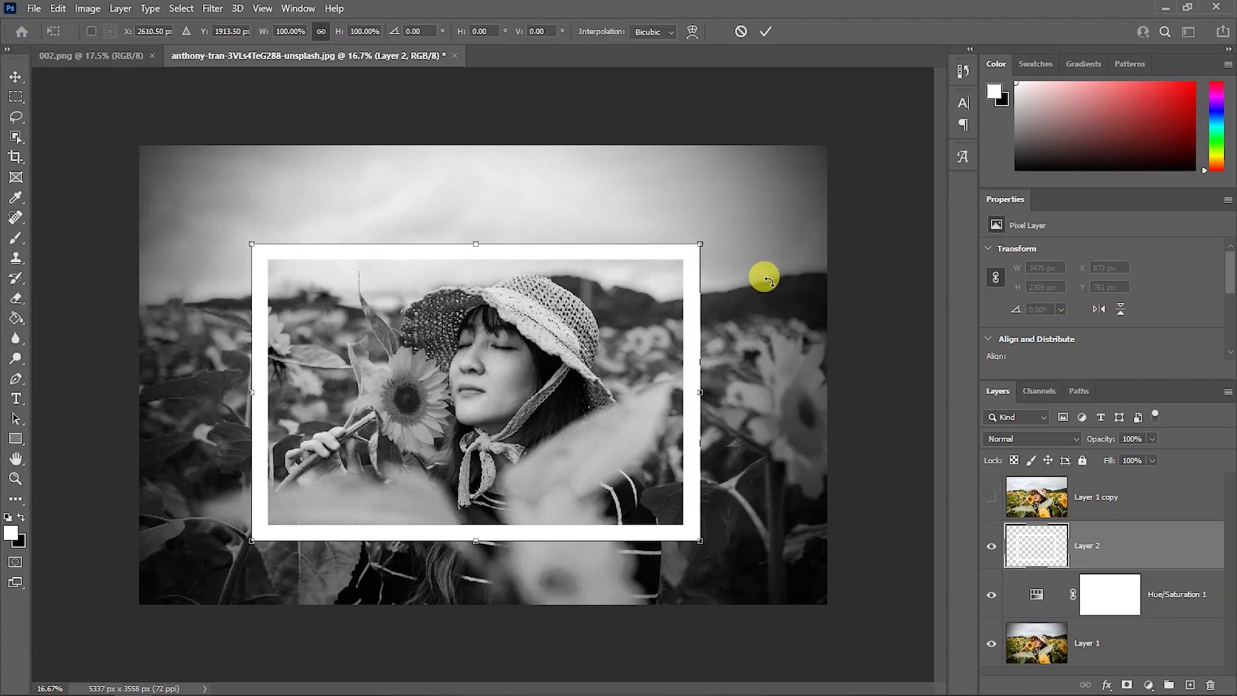
{"action": "left_click_drag", "start_coordinate": [735, 234], "coordinate": [735, 214]}
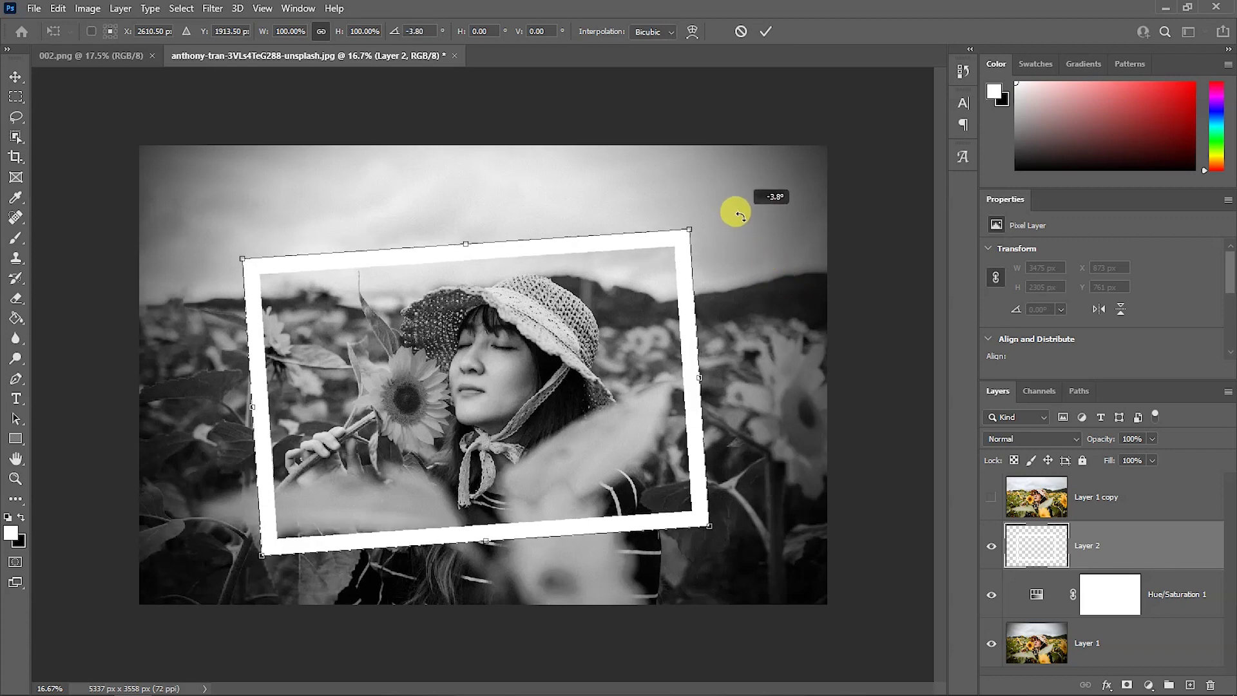
{"action": "left_click_drag", "start_coordinate": [546, 374], "coordinate": [553, 370]}
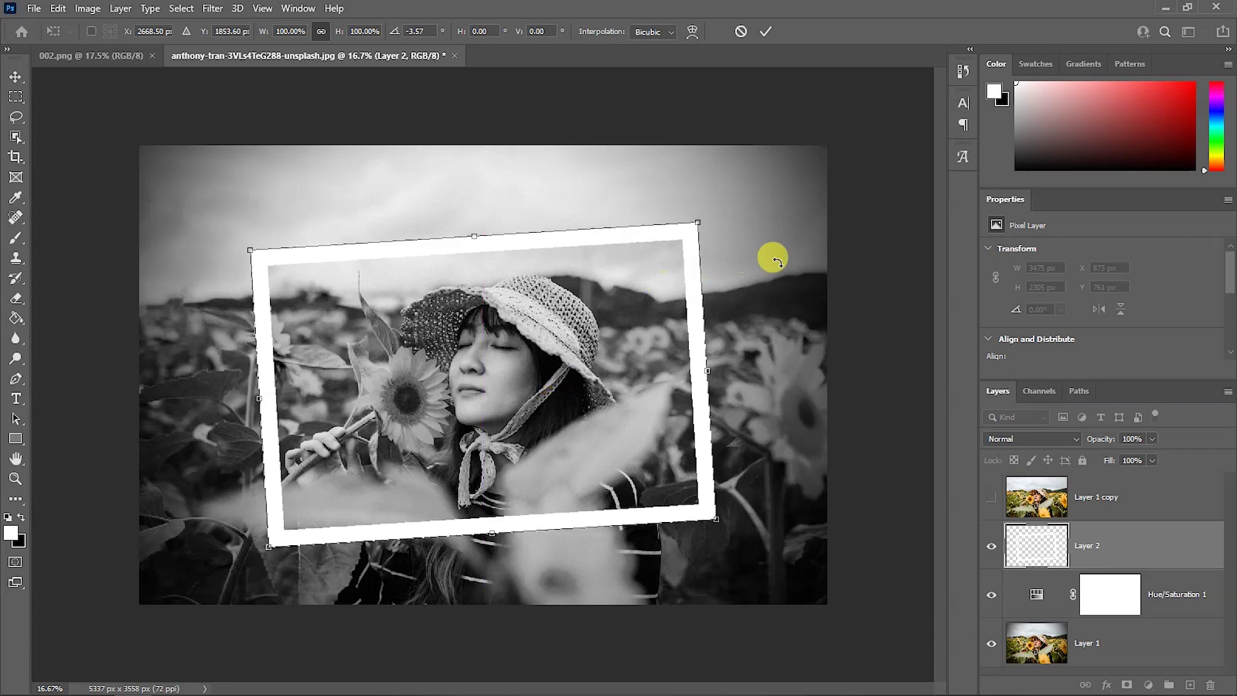
{"action": "key", "text": "Return"}
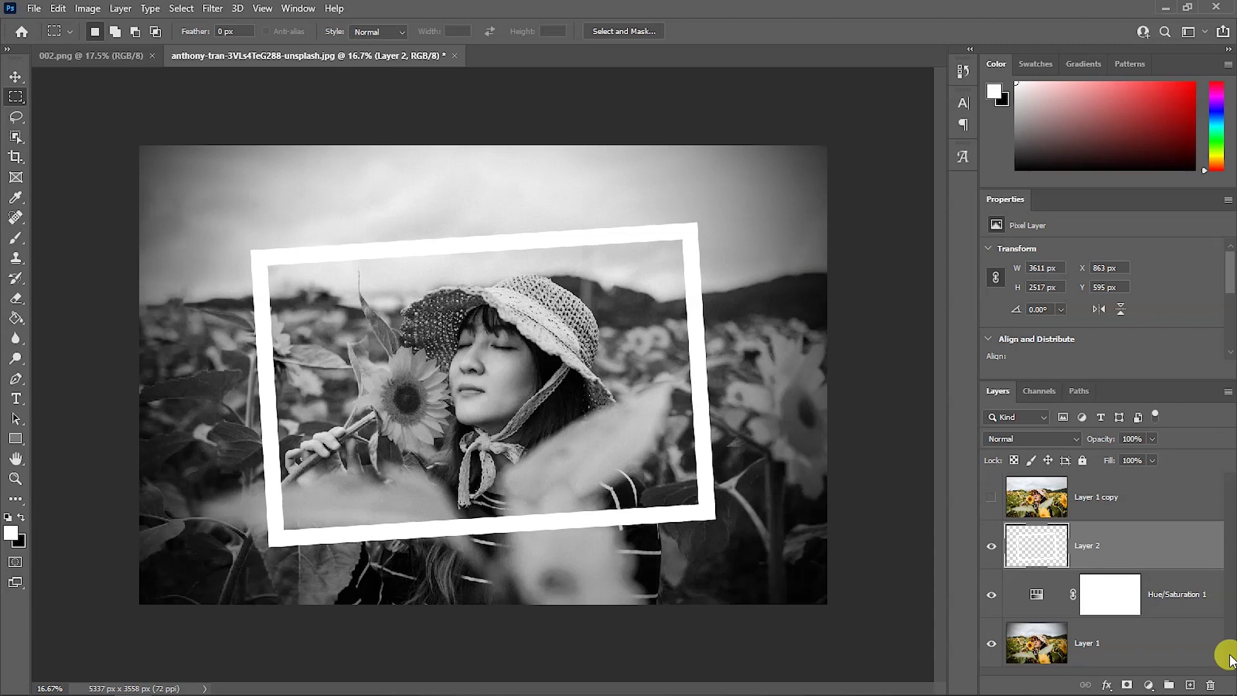
Select the area inside the frame by filling its outside in Quick Mask and inverting the selection
{"action": "left_click", "coordinate": [1047, 553], "text": "ctrl"}
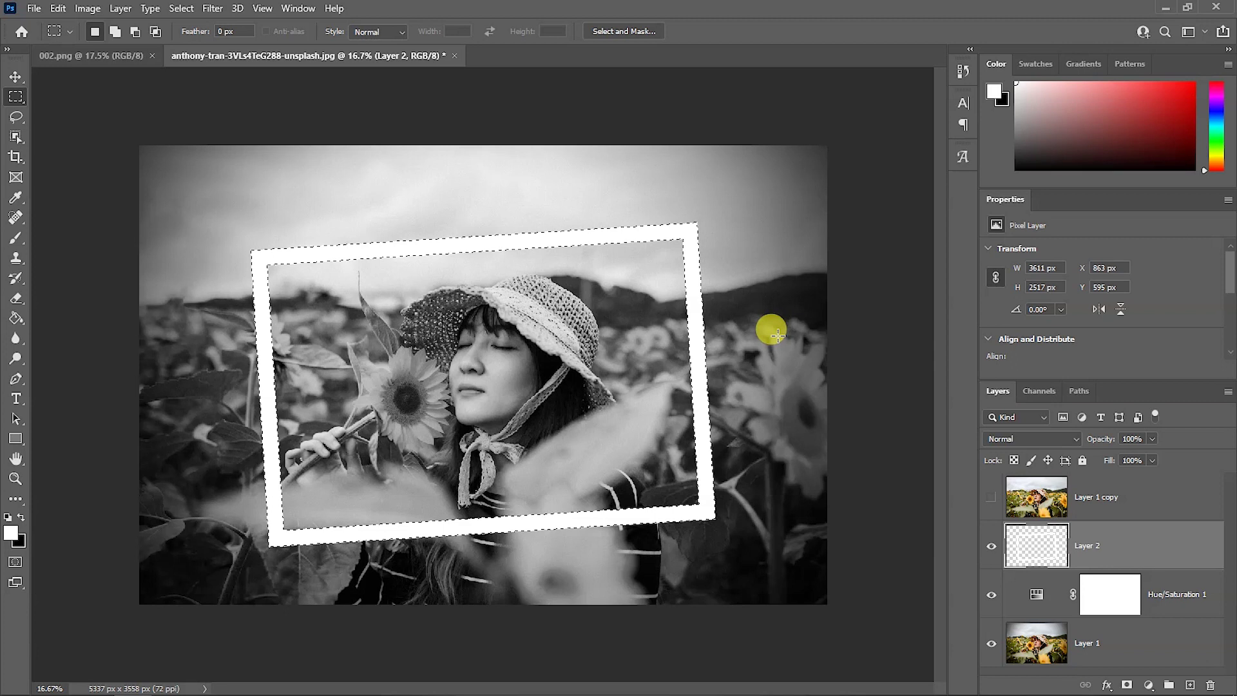
{"action": "key", "text": "q"}
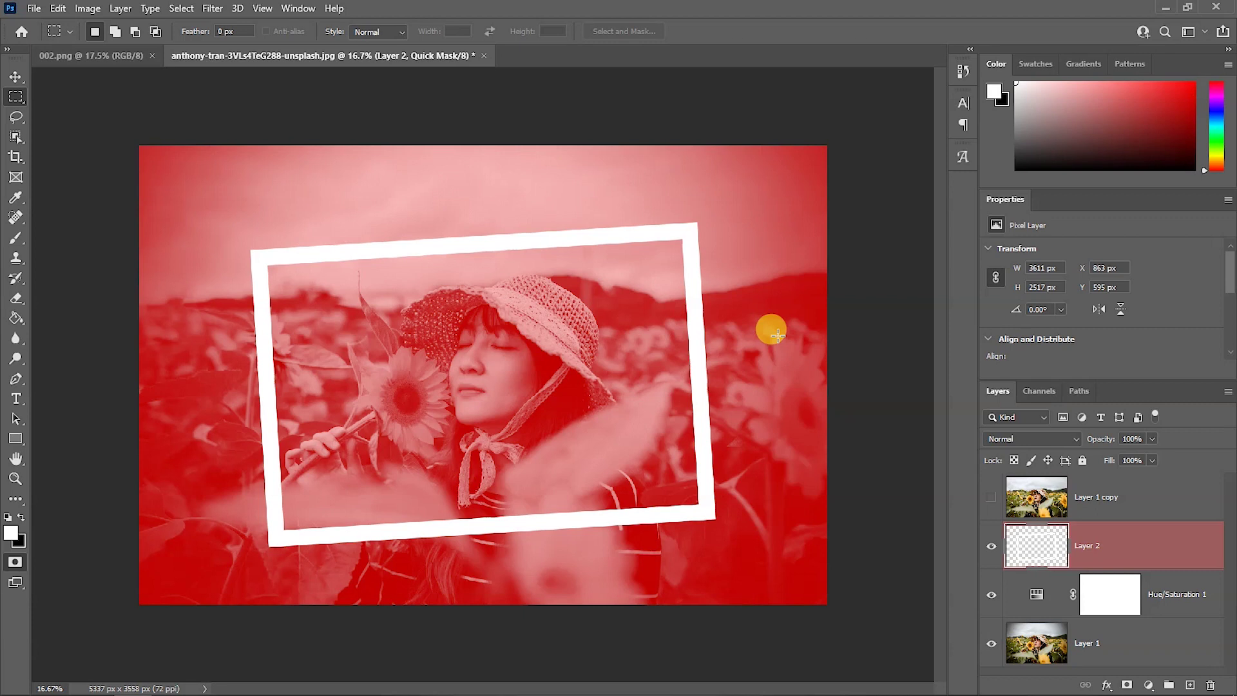
{"action": "left_click", "coordinate": [19, 319]}
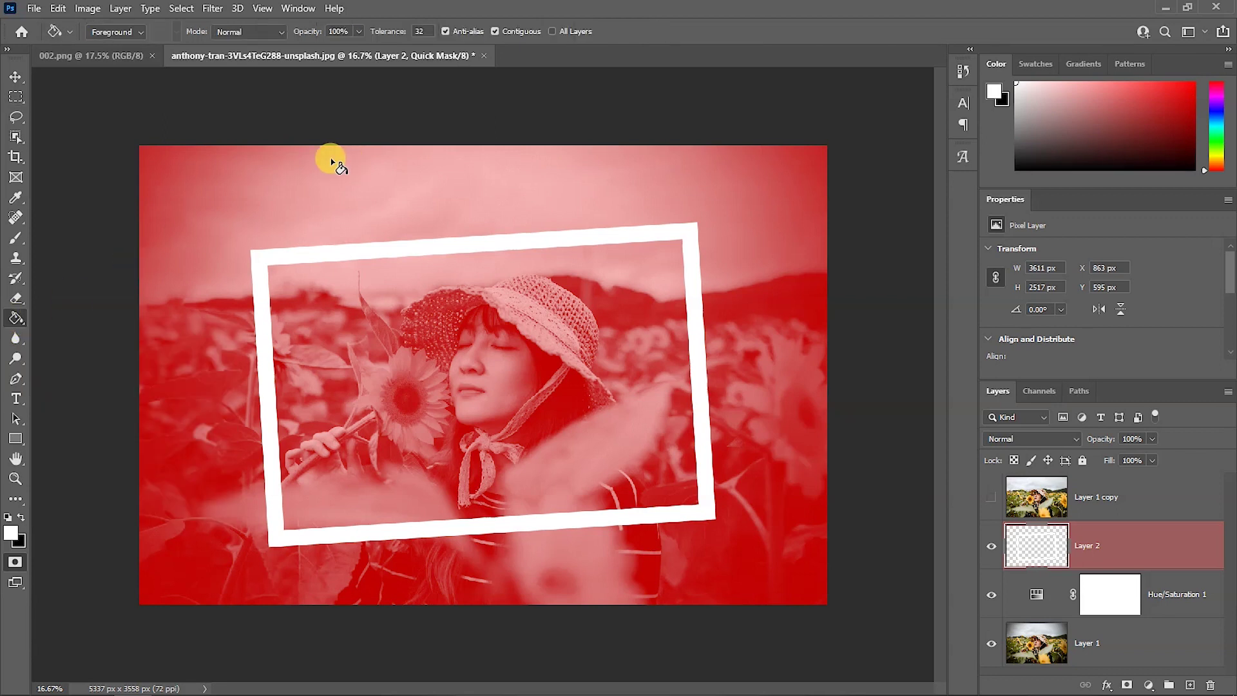
{"action": "left_click", "coordinate": [228, 177]}
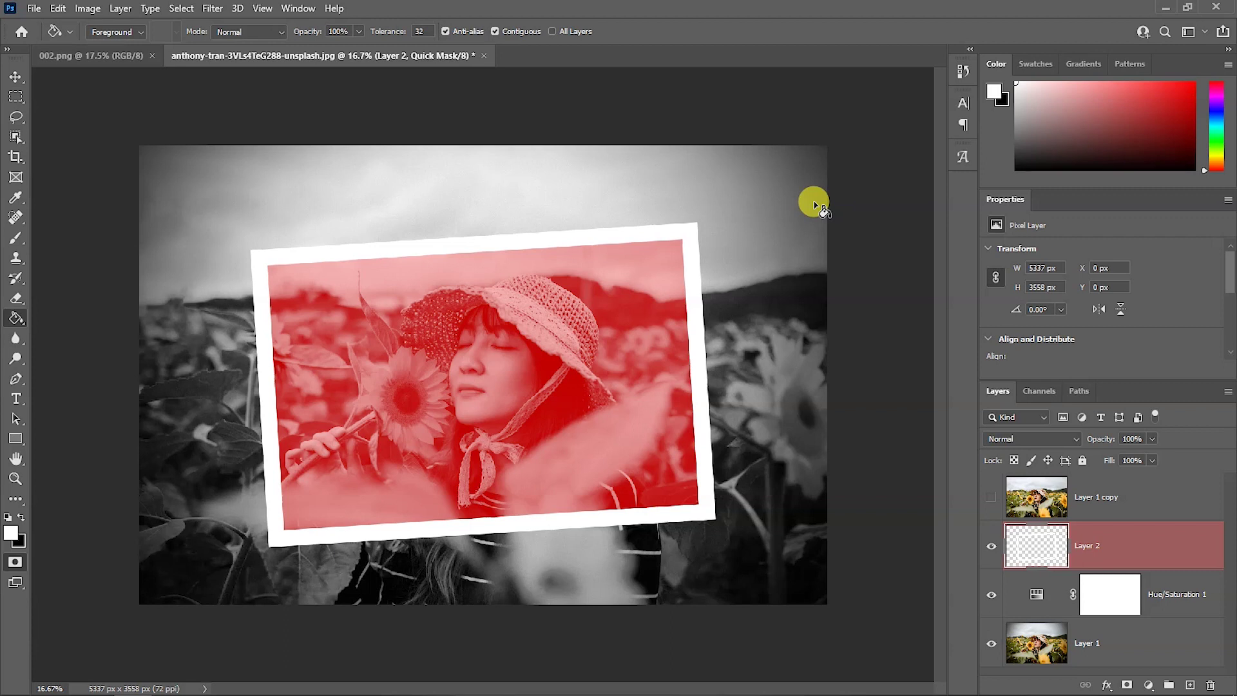
{"action": "key", "text": "q"}
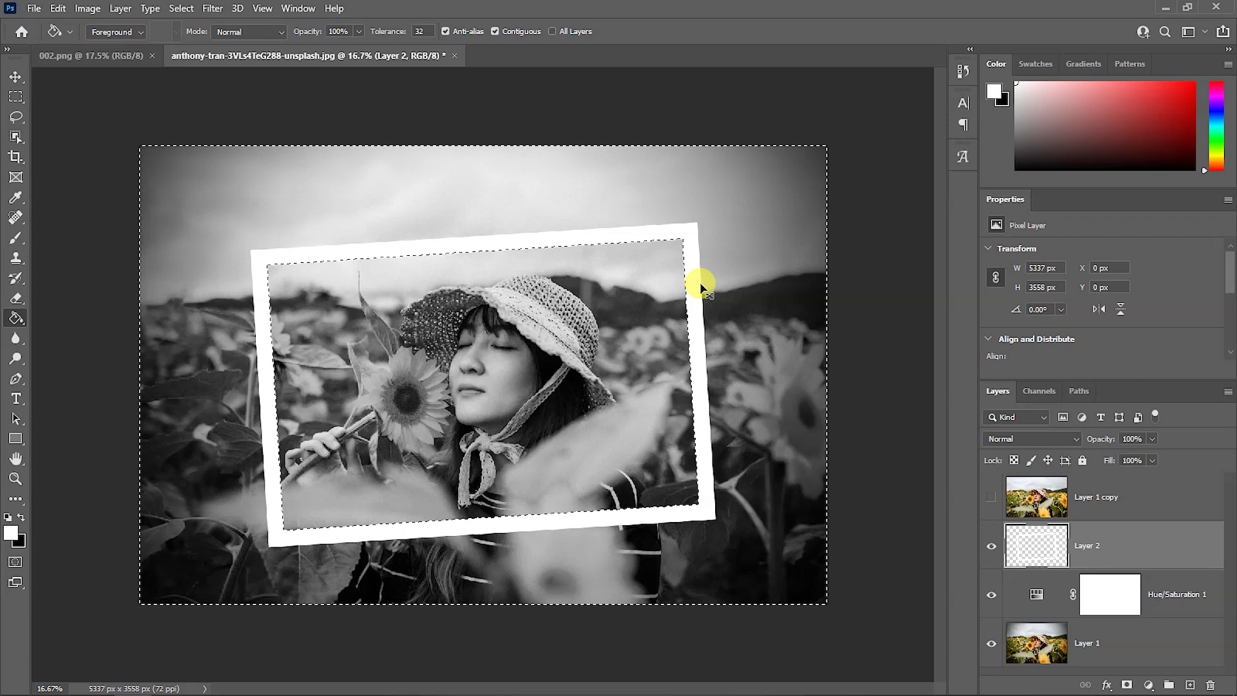
{"action": "key", "text": "ctrl+shift+i"}
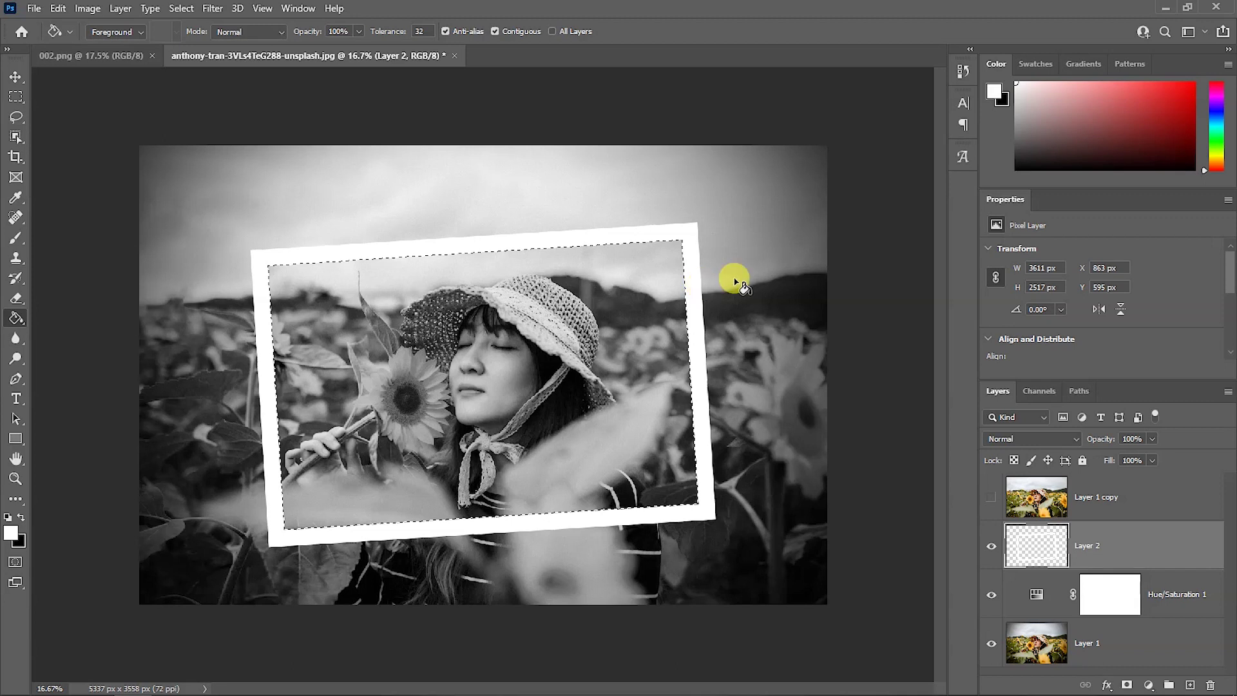
Mask Layer 1 copy to the frame's inner area, make it visible, and select Layer 2
{"action": "left_click", "coordinate": [1162, 503]}
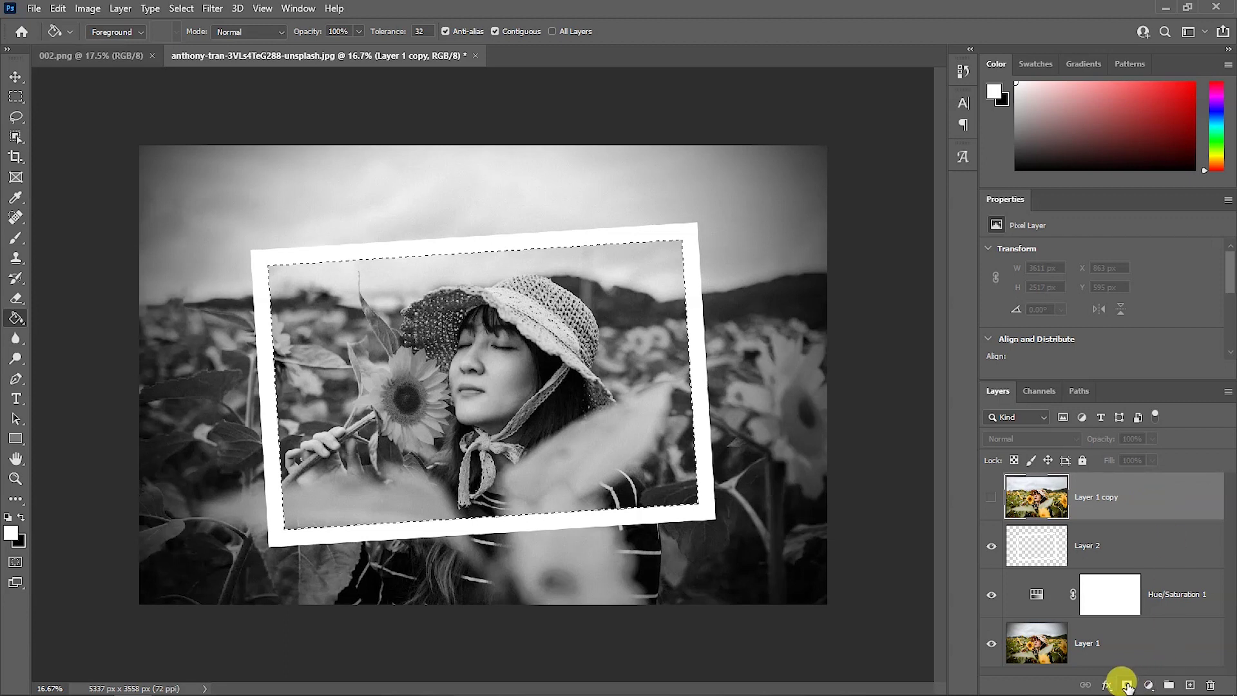
{"action": "left_click", "coordinate": [1128, 685]}
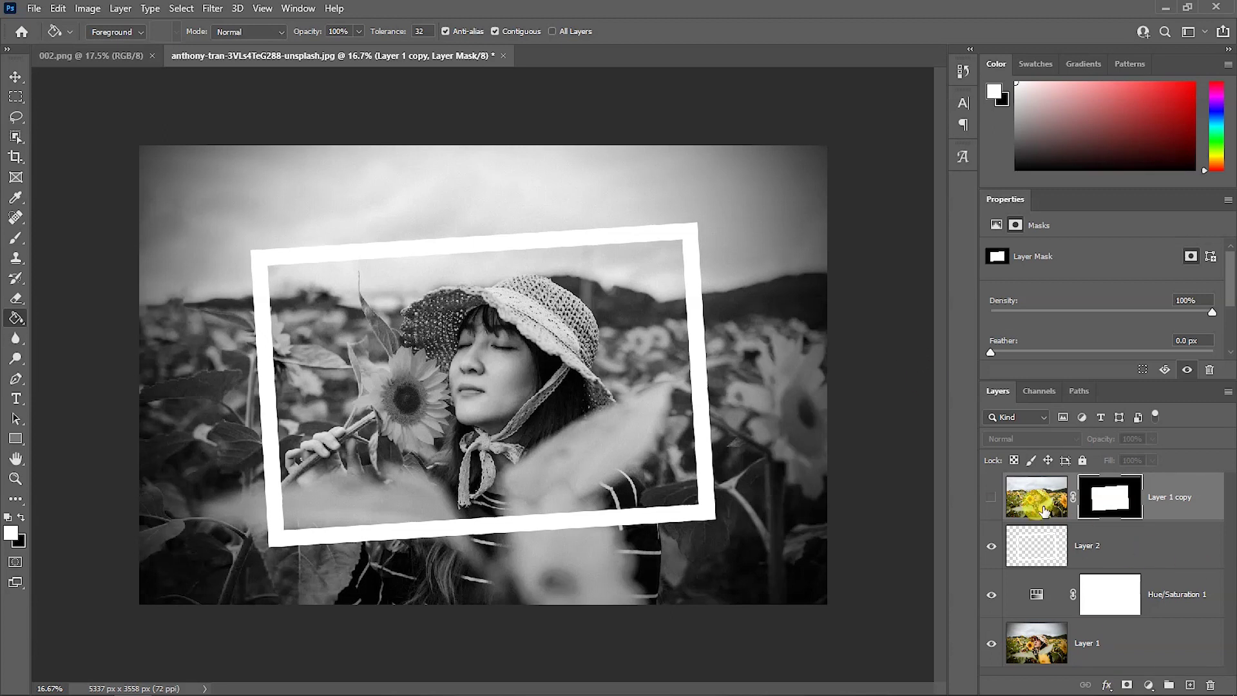
{"action": "left_click", "coordinate": [990, 497]}
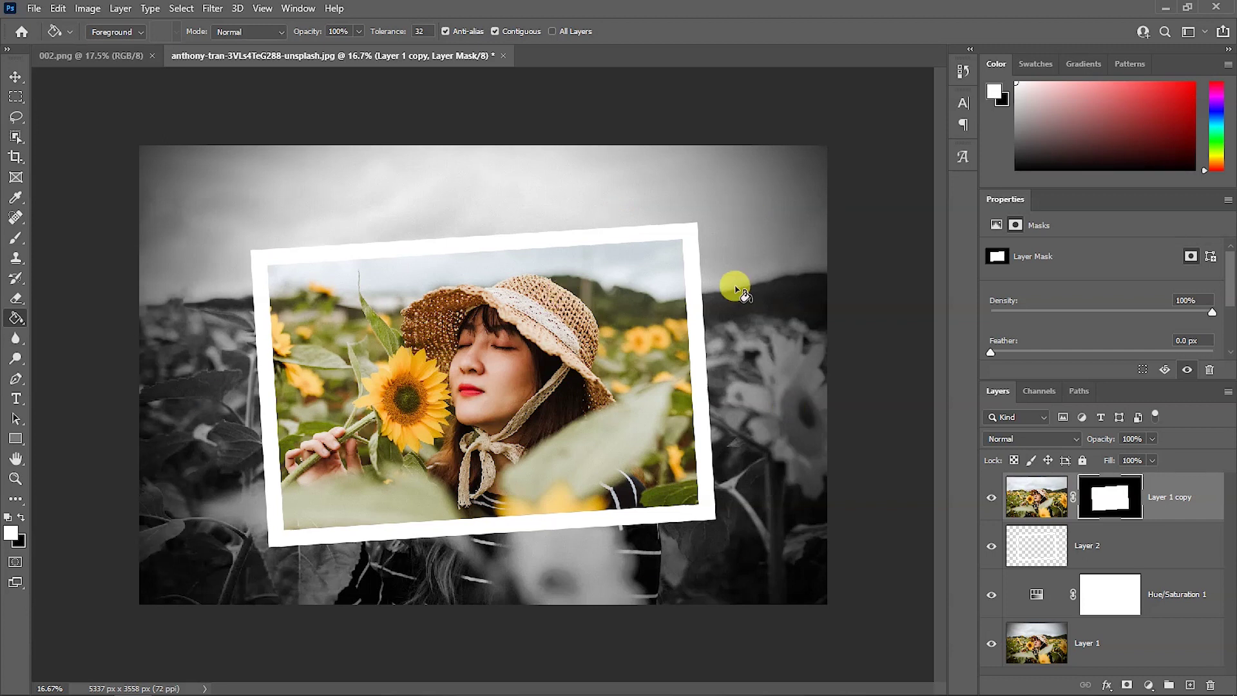
{"action": "left_click", "coordinate": [1212, 538]}
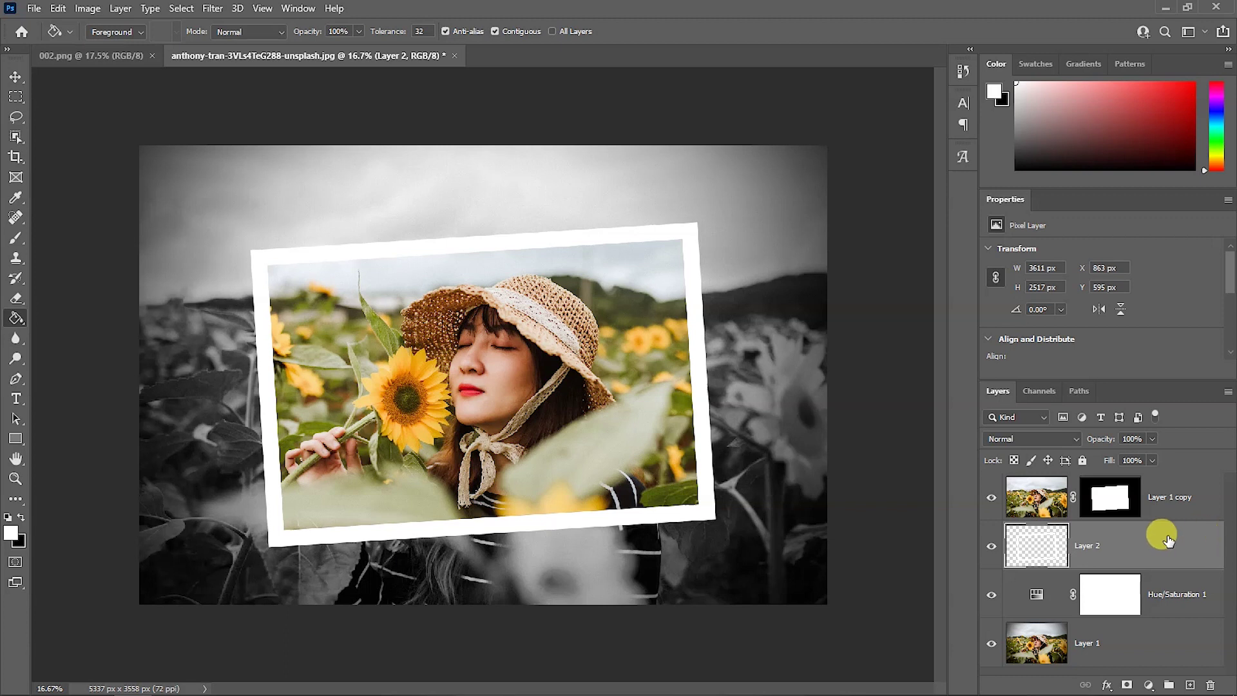
Select the whole tilted rectangle via Quick Mask and fill it white on Layer 2
{"action": "left_click", "coordinate": [1043, 554], "text": "ctrl"}
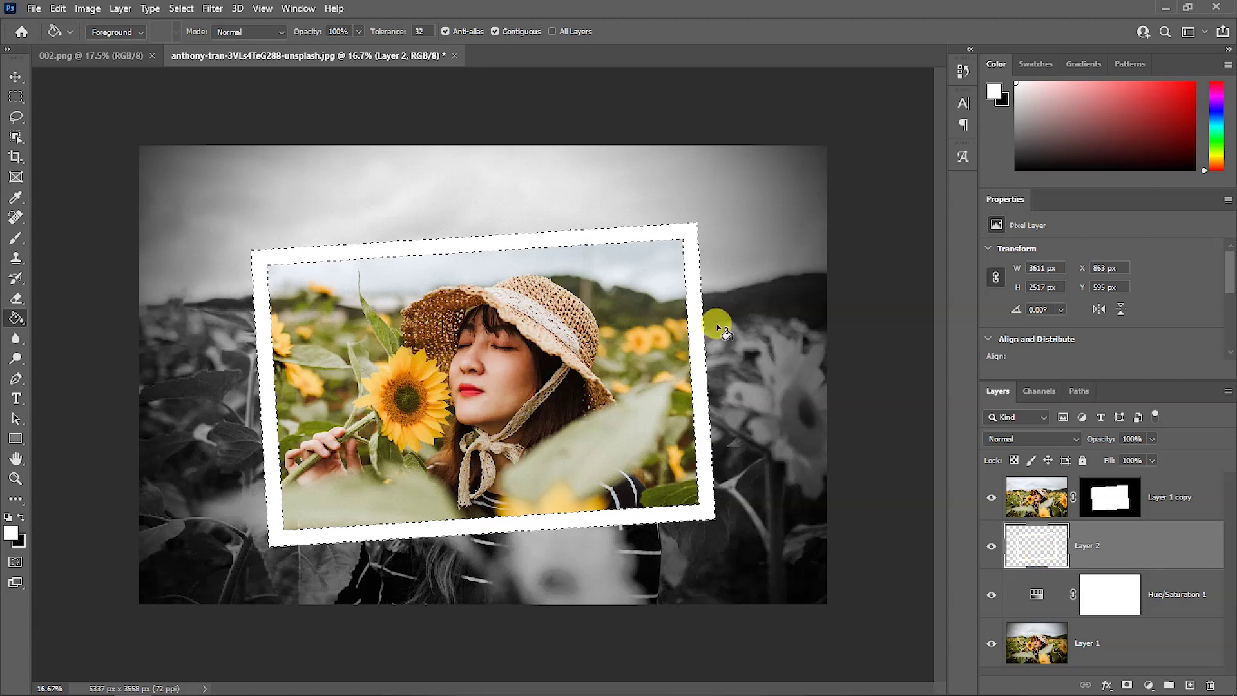
{"action": "key", "text": "q"}
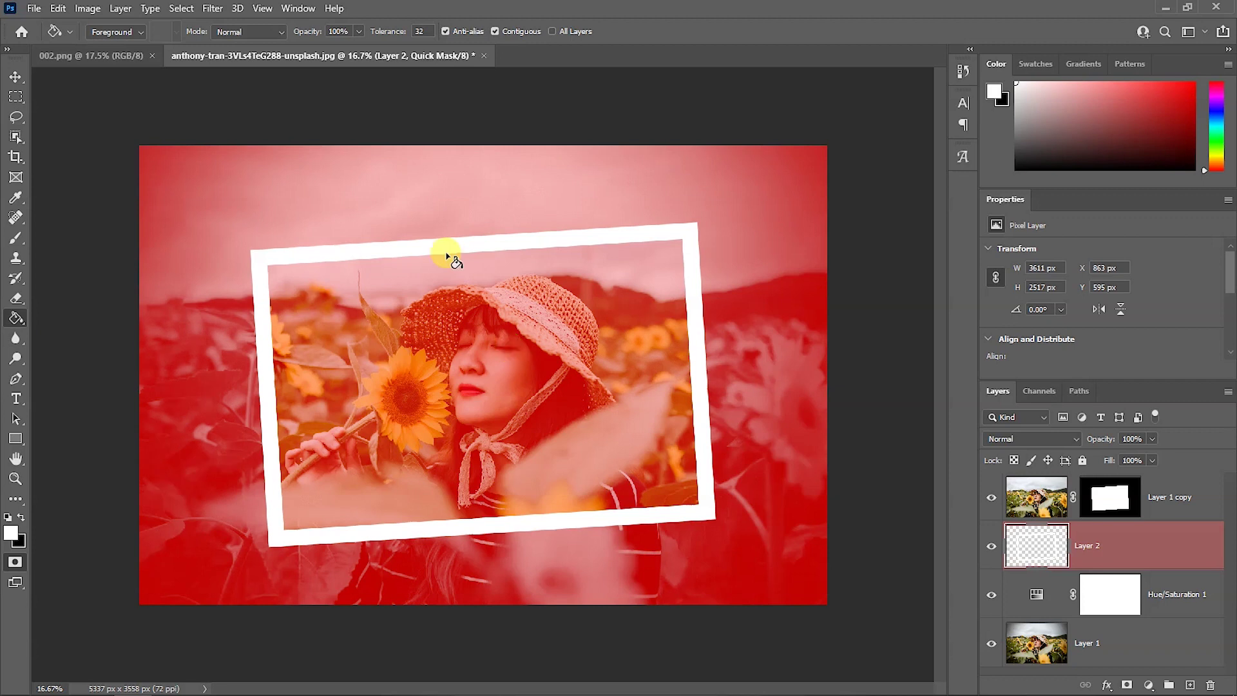
{"action": "left_click", "coordinate": [501, 290]}
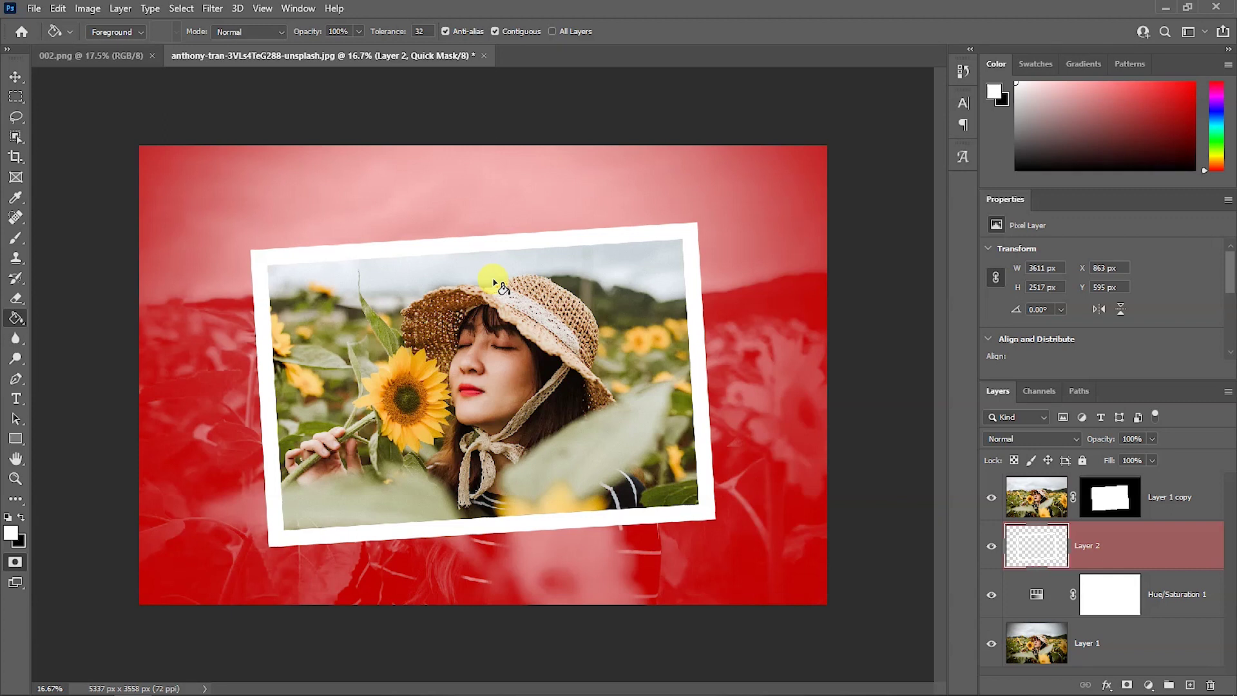
{"action": "key", "text": "q"}
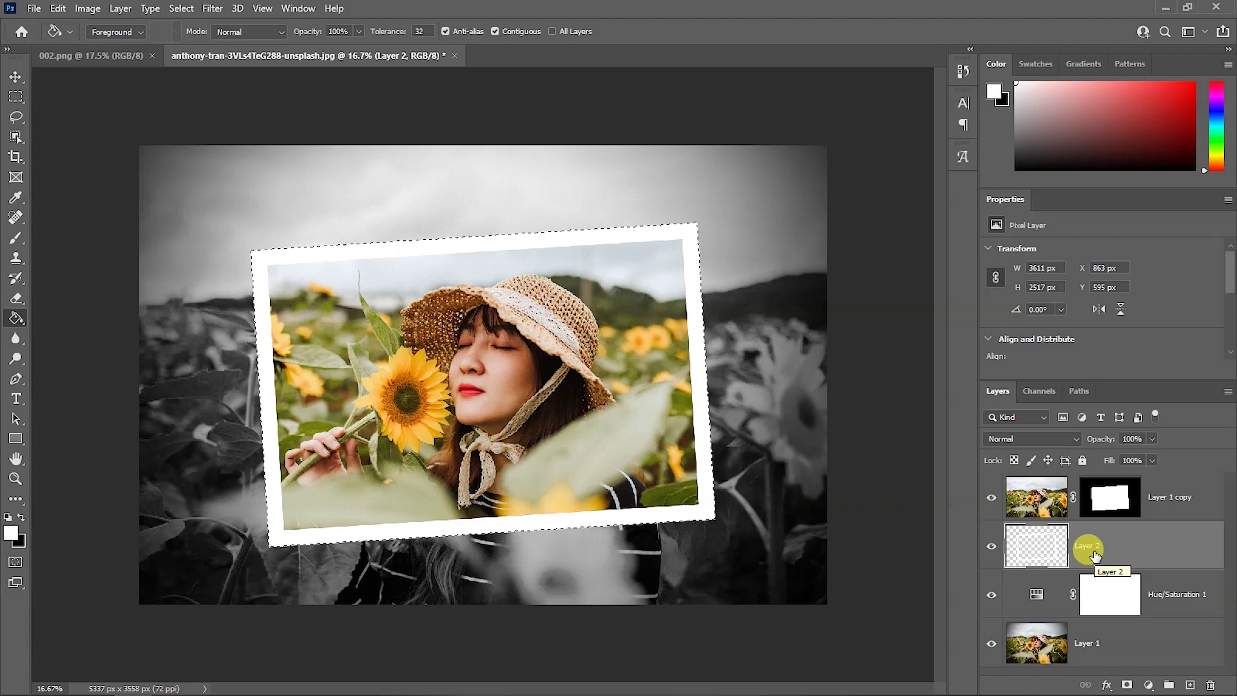
{"action": "key", "text": "alt+BackSpace"}
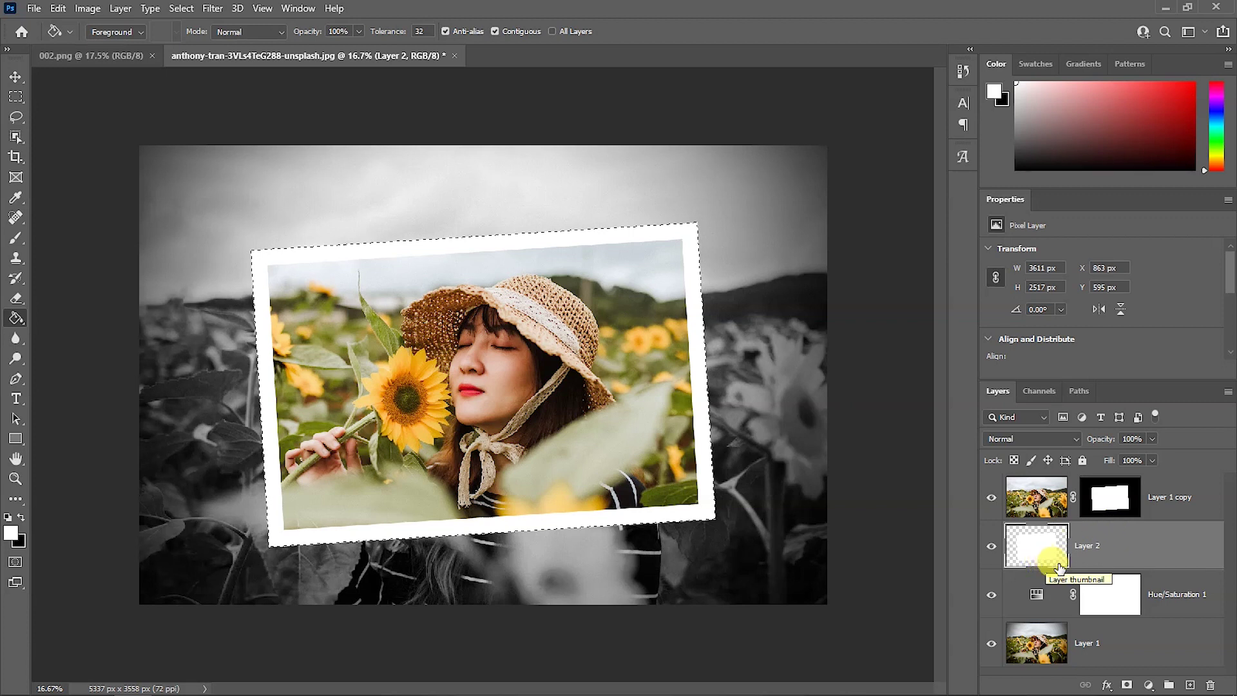
Open Layer 2's Layer Style and enable Drop Shadow
{"action": "double_click", "coordinate": [1037, 554]}
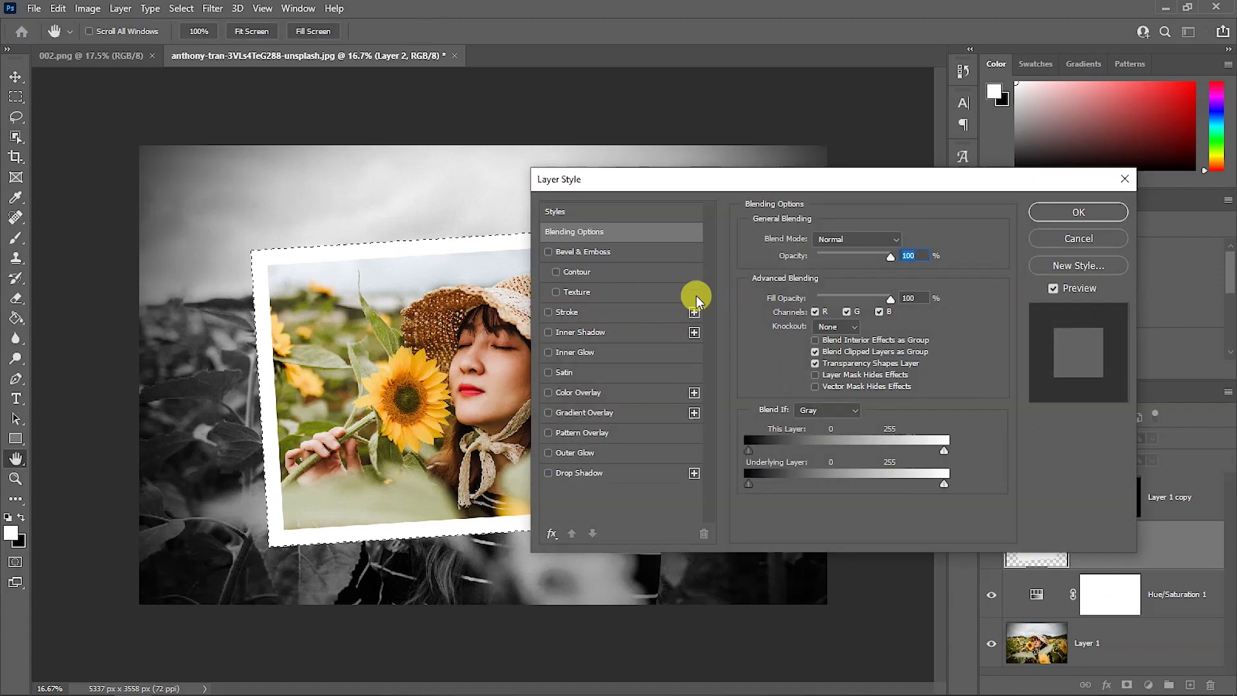
{"action": "left_click", "coordinate": [120, 9]}
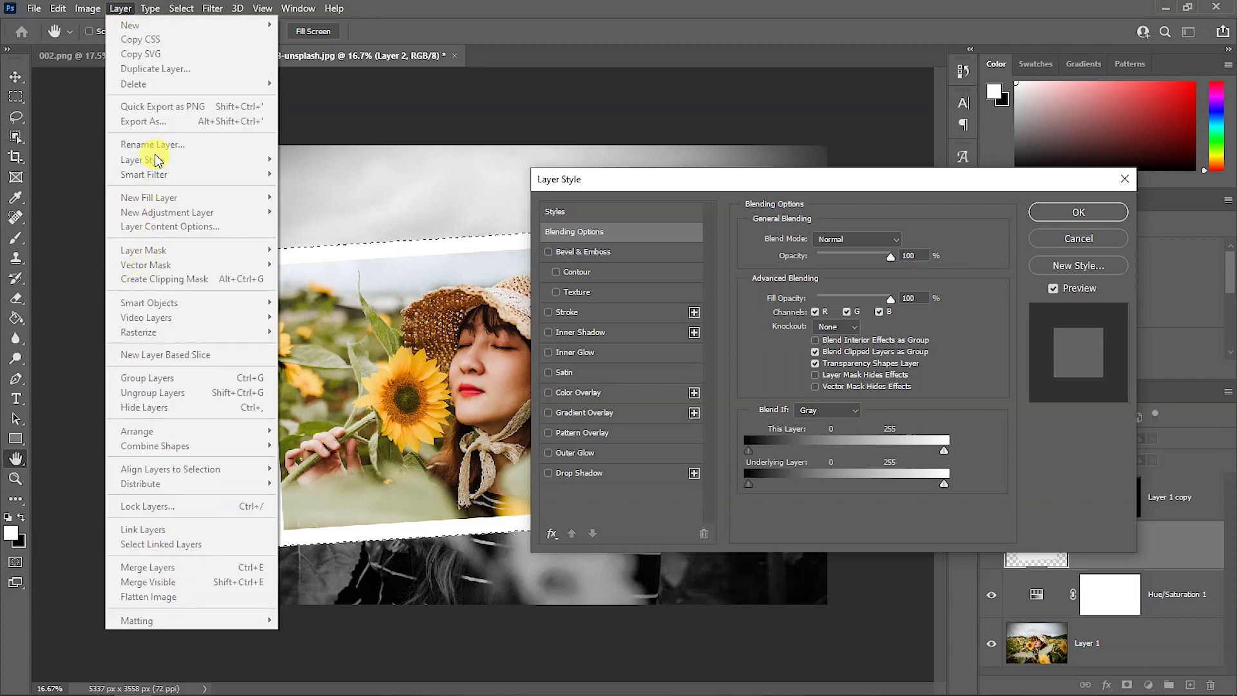
{"action": "left_click", "coordinate": [798, 183]}
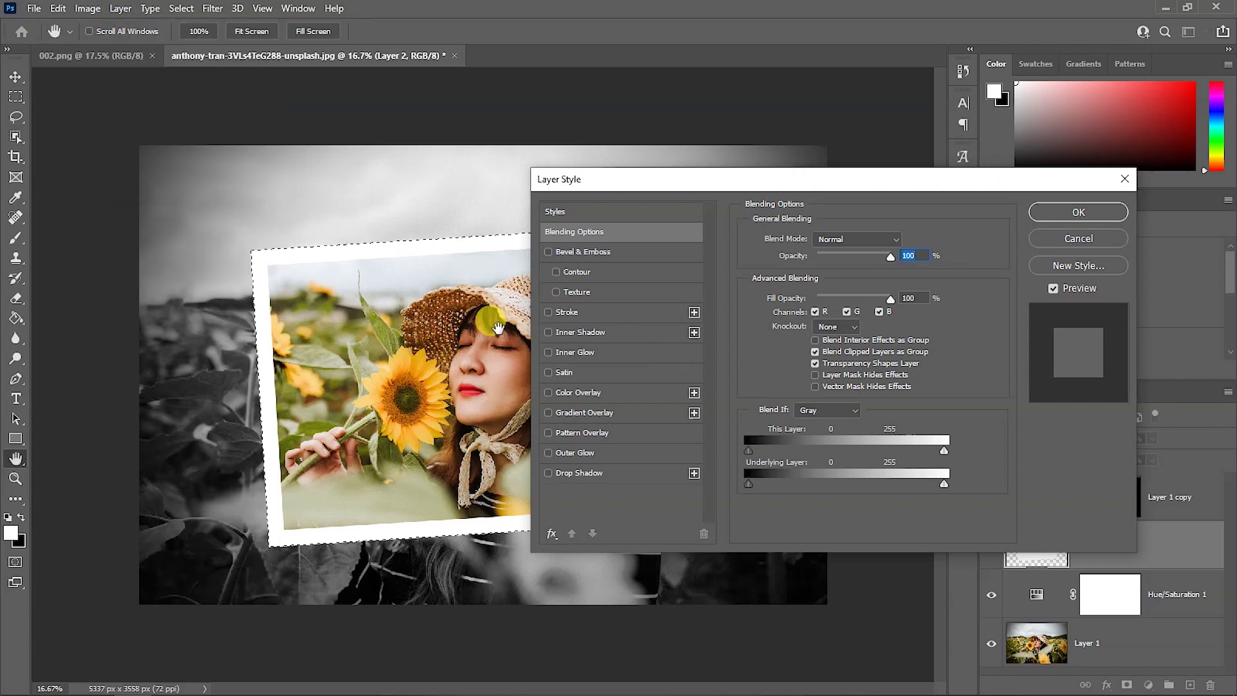
{"action": "left_click", "coordinate": [583, 473]}
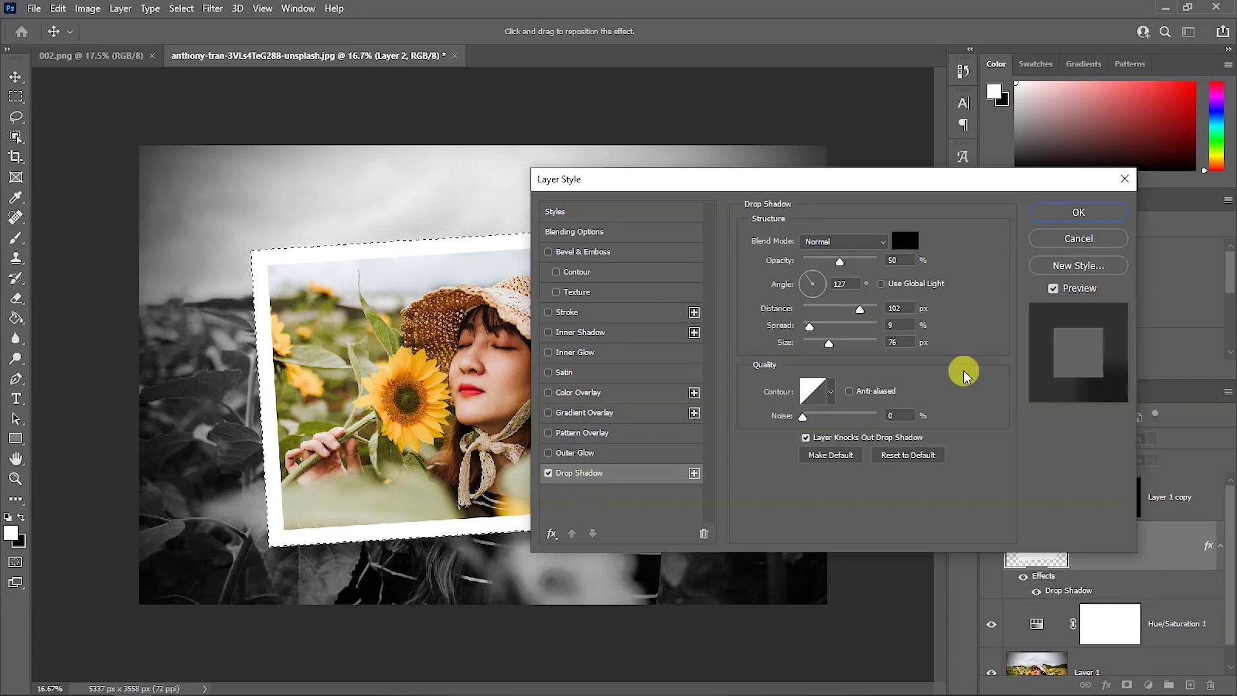
{"action": "mouse_move", "coordinate": [785, 186]}
{"action": "left_mouse_down"}
{"action": "mouse_move", "coordinate": [967, 229]}
{"action": "mouse_move", "coordinate": [837, 388]}
{"action": "mouse_move", "coordinate": [938, 158]}
{"action": "mouse_move", "coordinate": [930, 475]}
{"action": "mouse_move", "coordinate": [931, 126]}
{"action": "mouse_move", "coordinate": [897, 227]}
{"action": "mouse_move", "coordinate": [598, 330]}
{"action": "mouse_move", "coordinate": [752, 351]}
{"action": "mouse_move", "coordinate": [823, 164]}
{"action": "mouse_move", "coordinate": [838, 169]}
{"action": "left_mouse_up"}
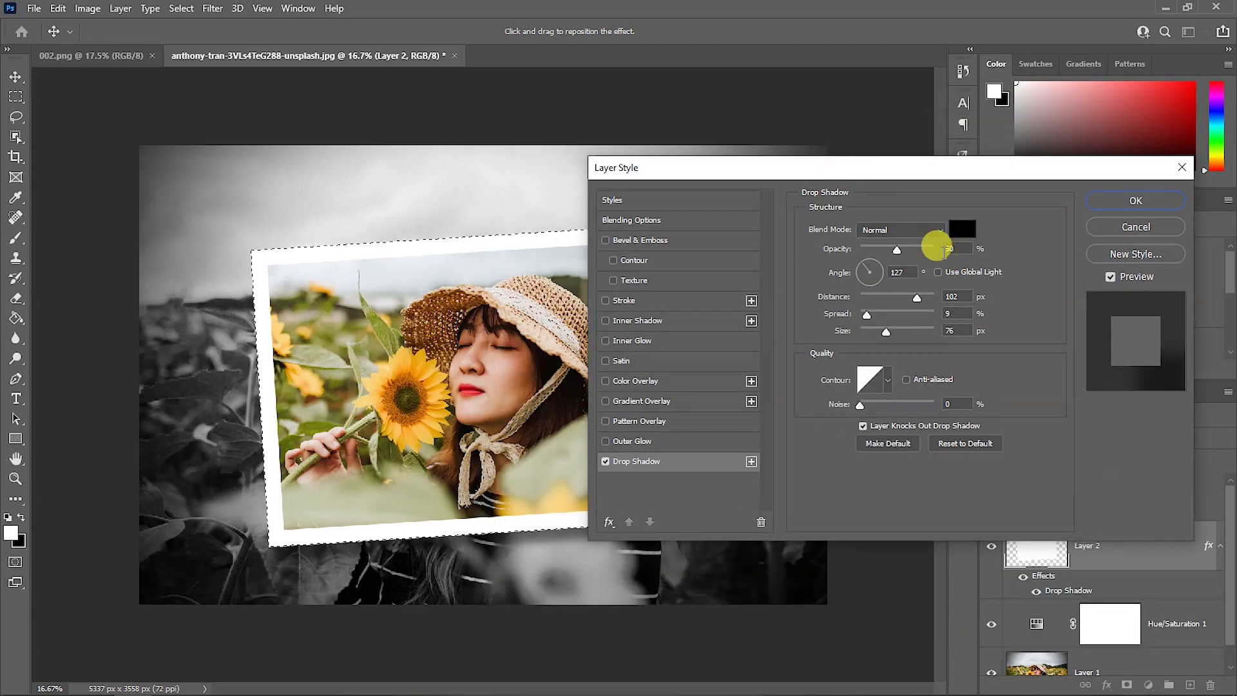
Set the drop shadow to 56% opacity, 85 px distance and 106 px size
{"action": "left_click_drag", "start_coordinate": [892, 252], "coordinate": [900, 256]}
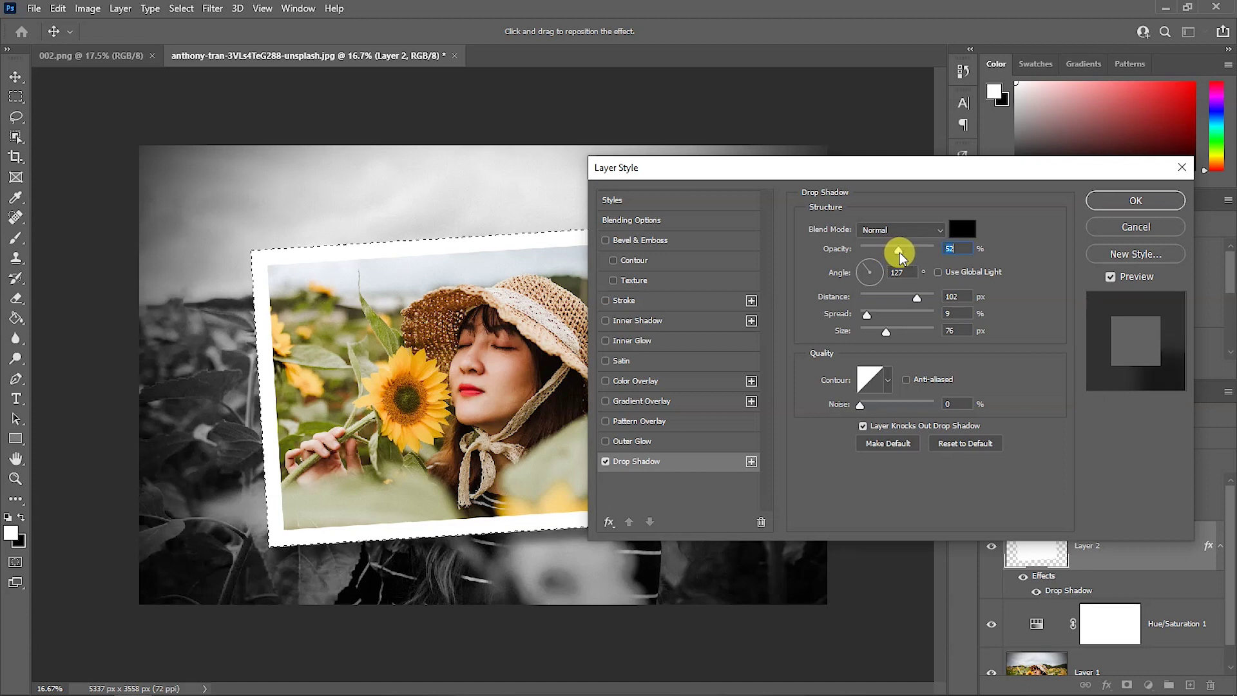
{"action": "left_click_drag", "start_coordinate": [895, 257], "coordinate": [904, 257]}
{"action": "mouse_move", "coordinate": [777, 173]}
{"action": "left_mouse_down"}
{"action": "mouse_move", "coordinate": [922, 95]}
{"action": "mouse_move", "coordinate": [874, 124]}
{"action": "left_mouse_up"}
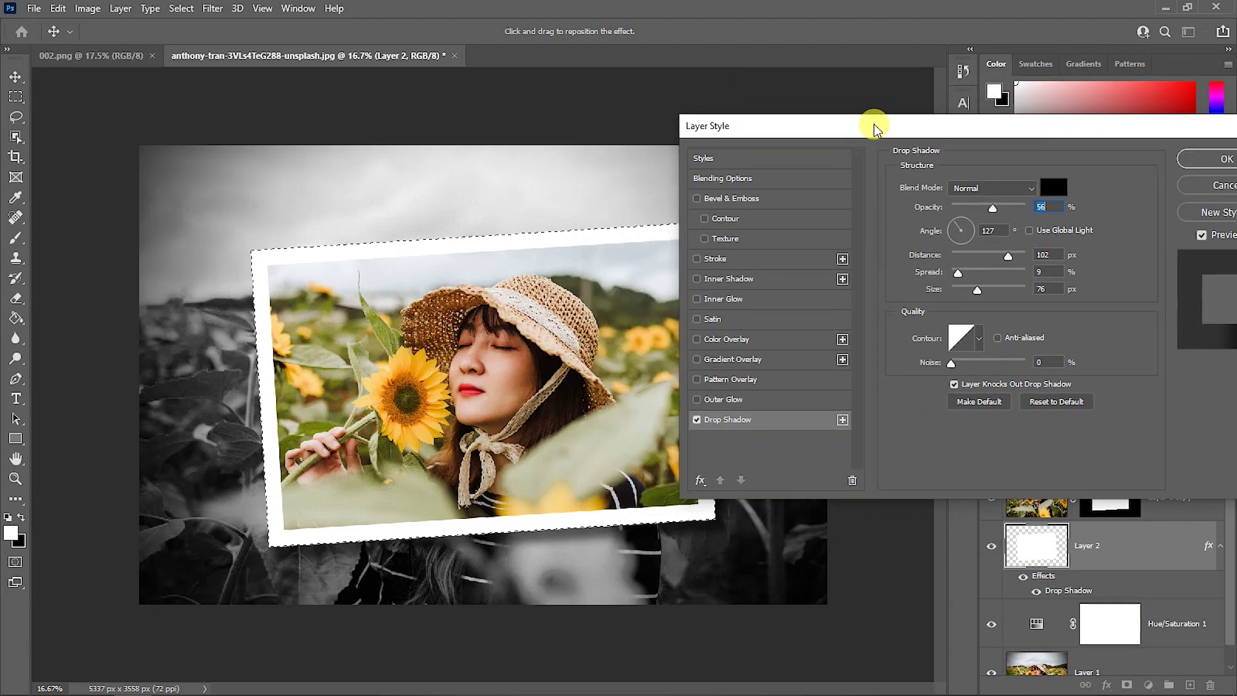
{"action": "left_click_drag", "start_coordinate": [1012, 257], "coordinate": [1004, 257]}
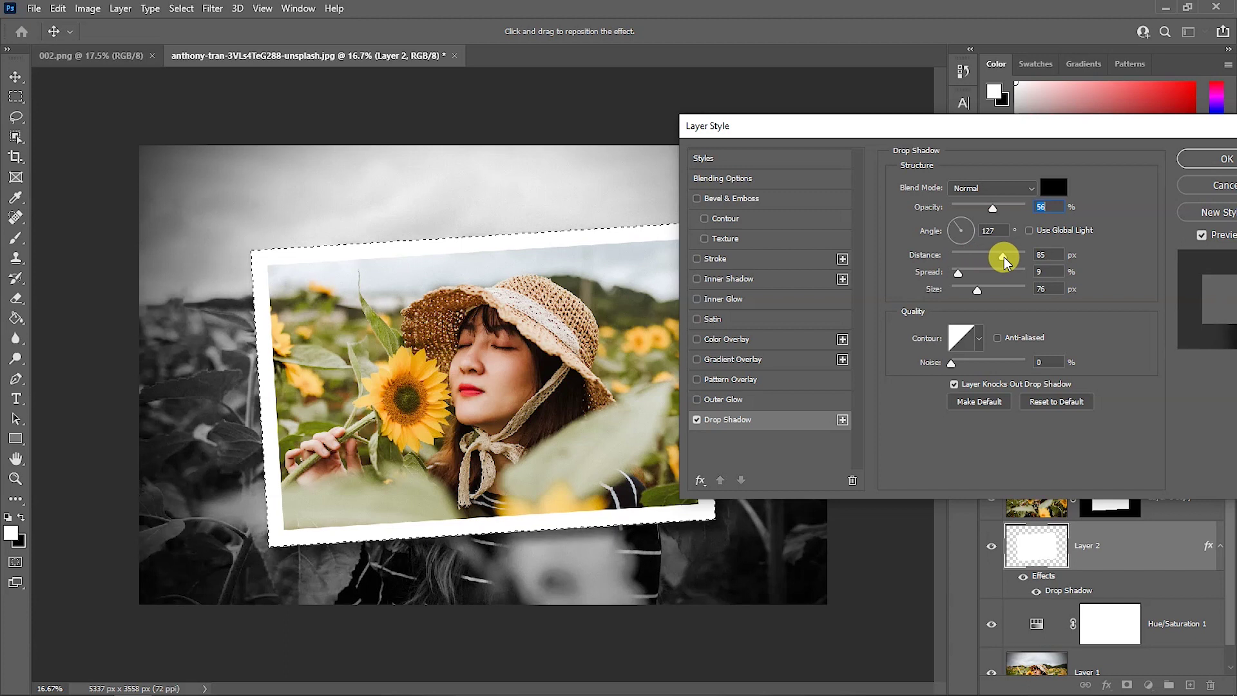
{"action": "left_click_drag", "start_coordinate": [978, 293], "coordinate": [986, 293]}
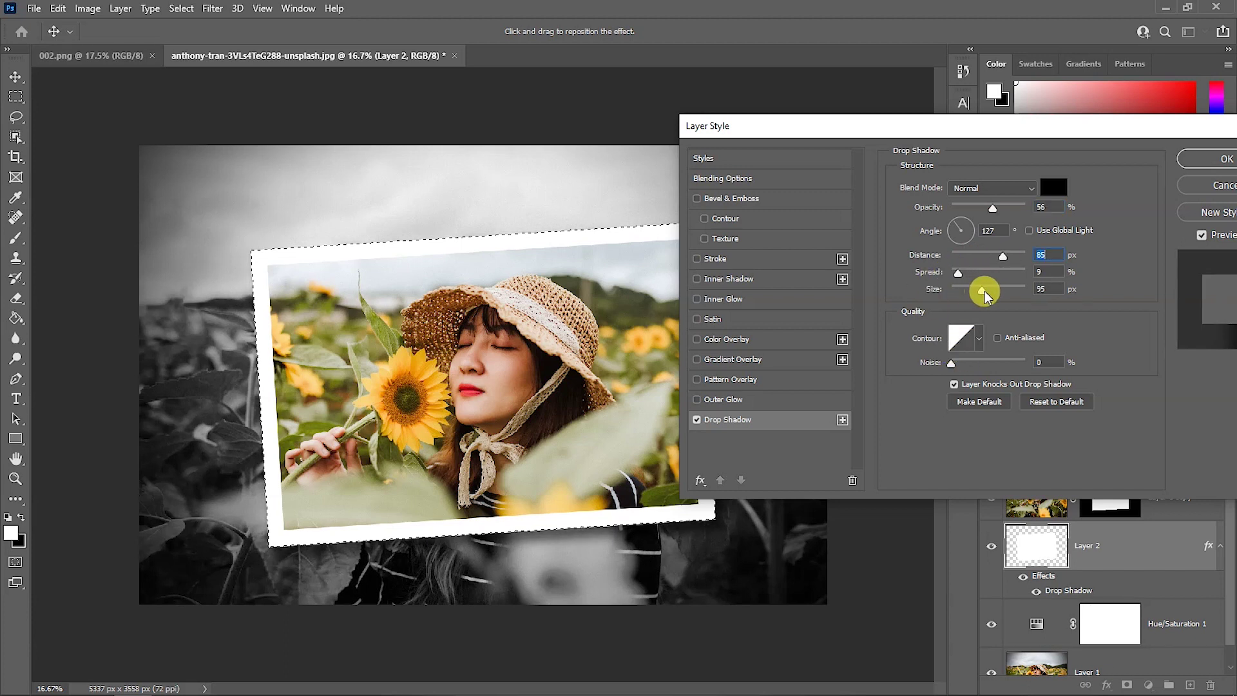
{"action": "mouse_move", "coordinate": [879, 133]}
{"action": "left_mouse_down"}
{"action": "mouse_move", "coordinate": [801, 587]}
{"action": "mouse_move", "coordinate": [591, 176]}
{"action": "left_mouse_up"}
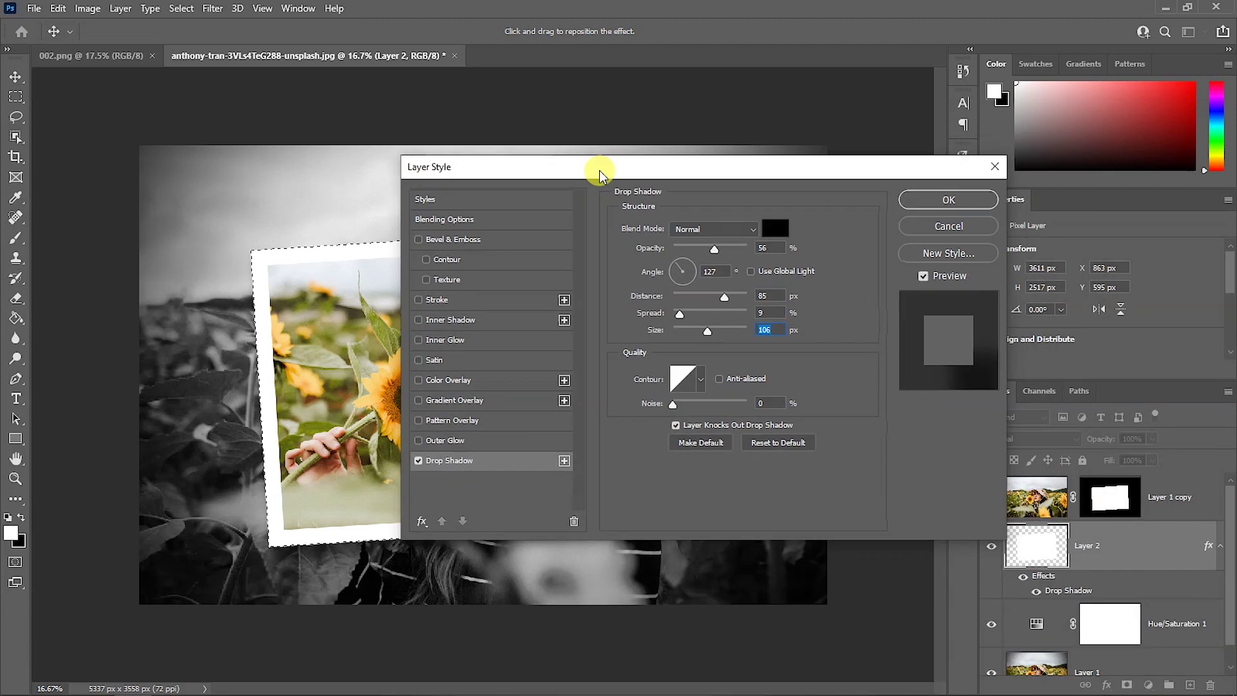
{"action": "left_click", "coordinate": [939, 202]}
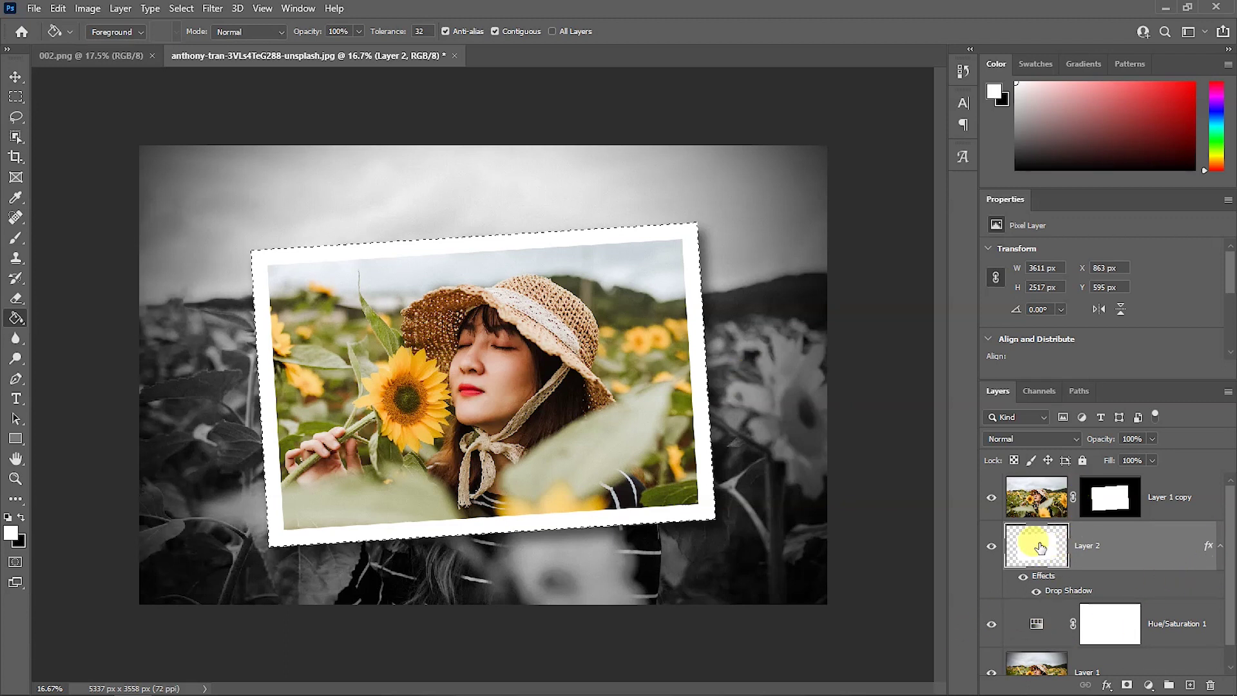
Select the Hue/Saturation 1, Layer 1 copy and Layer 2 layers together
{"action": "left_click", "coordinate": [1017, 629]}
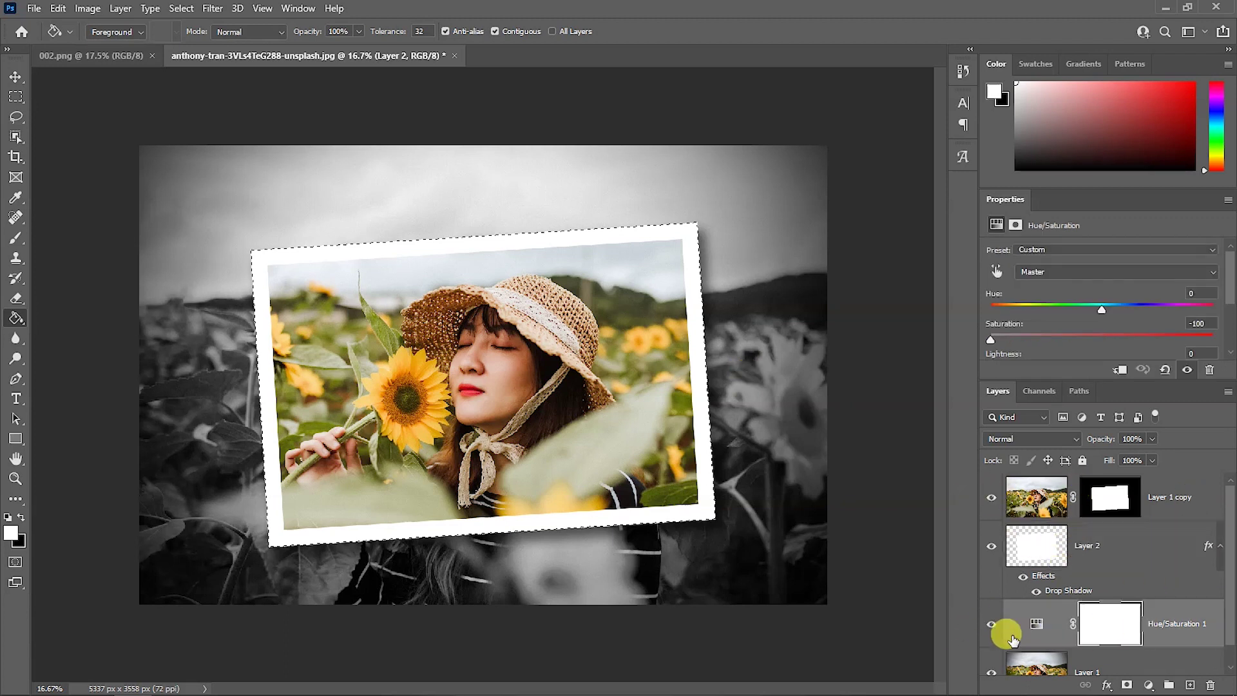
{"action": "left_click", "coordinate": [1185, 486], "text": "shift"}
{"action": "left_click_drag", "start_coordinate": [1044, 638], "coordinate": [1047, 642]}
Scale the framed photo to 107.59% and shift it slightly left and down
{"action": "key", "text": "ctrl+t"}
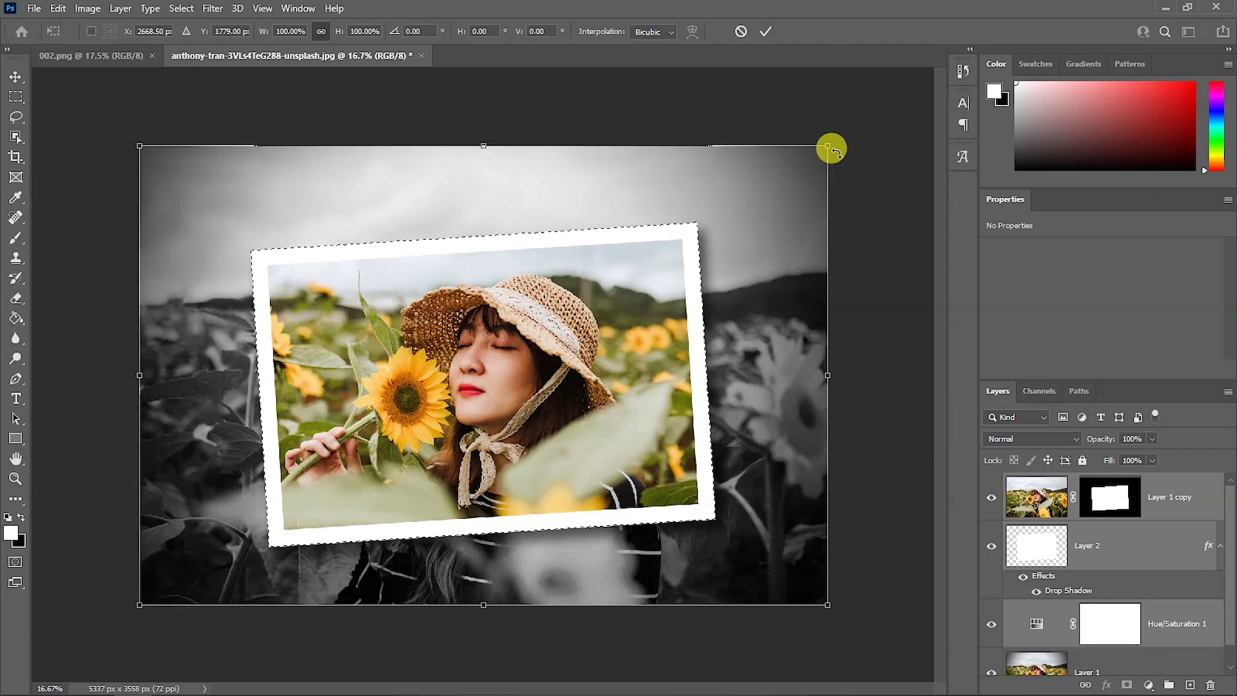
{"action": "left_click_drag", "start_coordinate": [827, 147], "coordinate": [875, 109]}
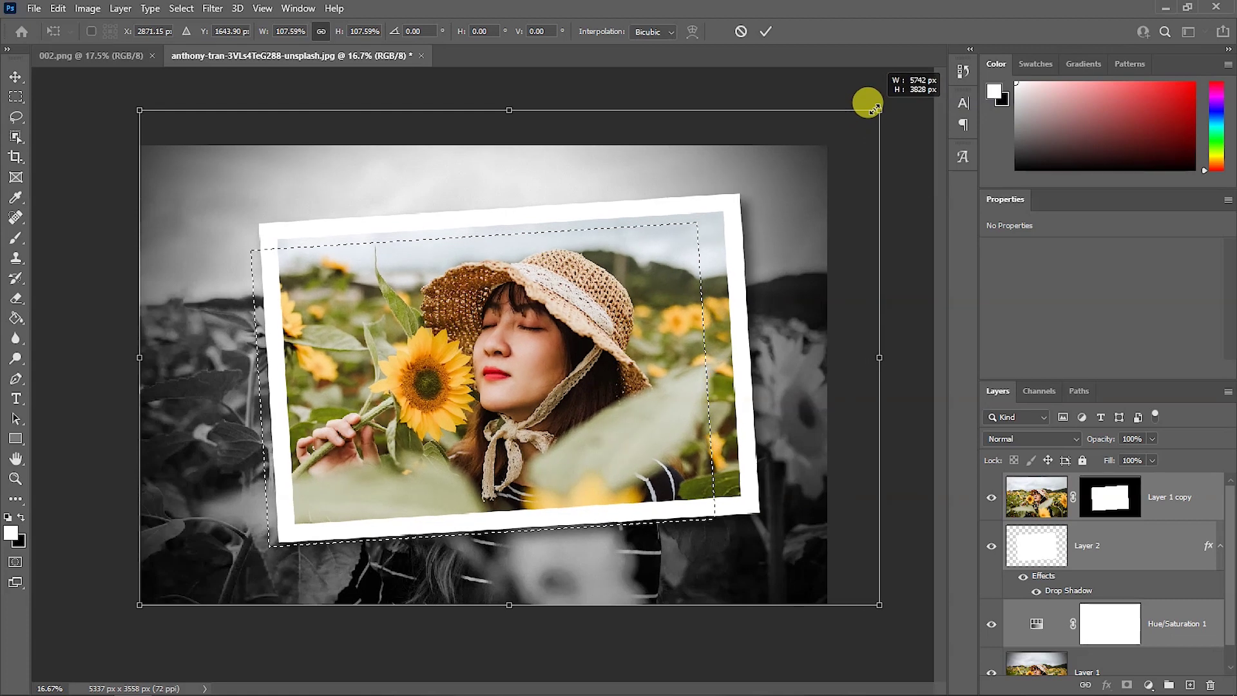
{"action": "left_click_drag", "start_coordinate": [602, 359], "coordinate": [584, 371]}
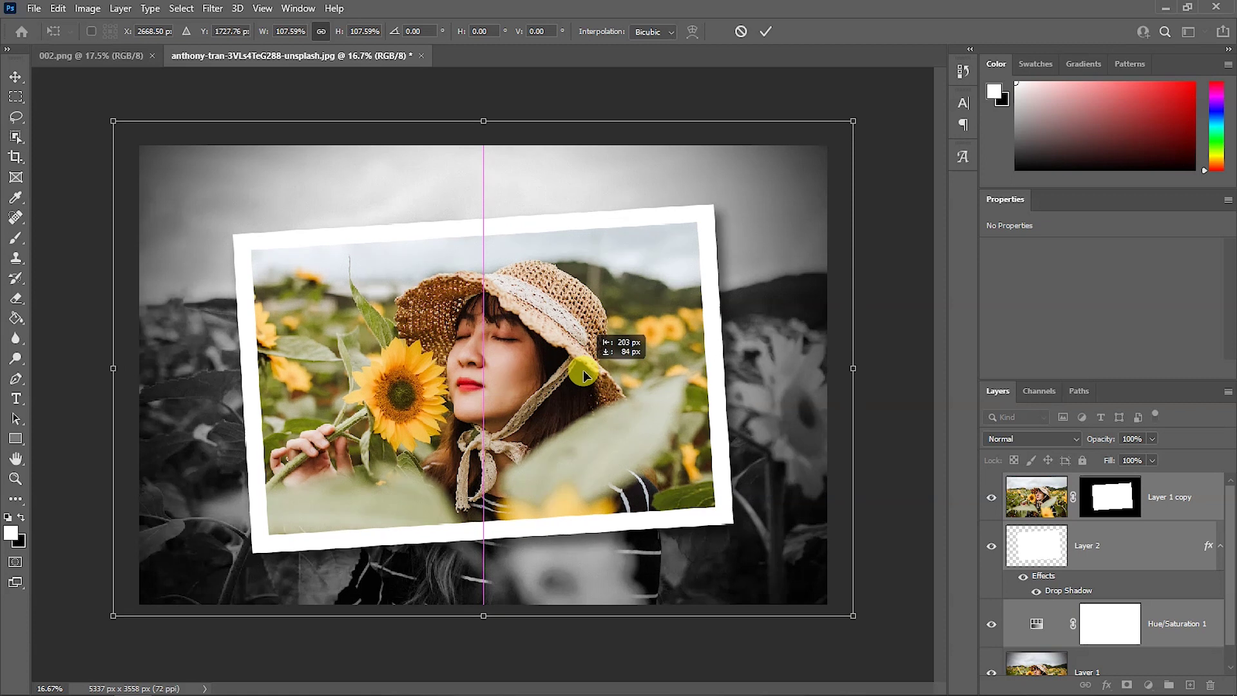
{"action": "left_click_drag", "start_coordinate": [584, 376], "coordinate": [584, 375]}
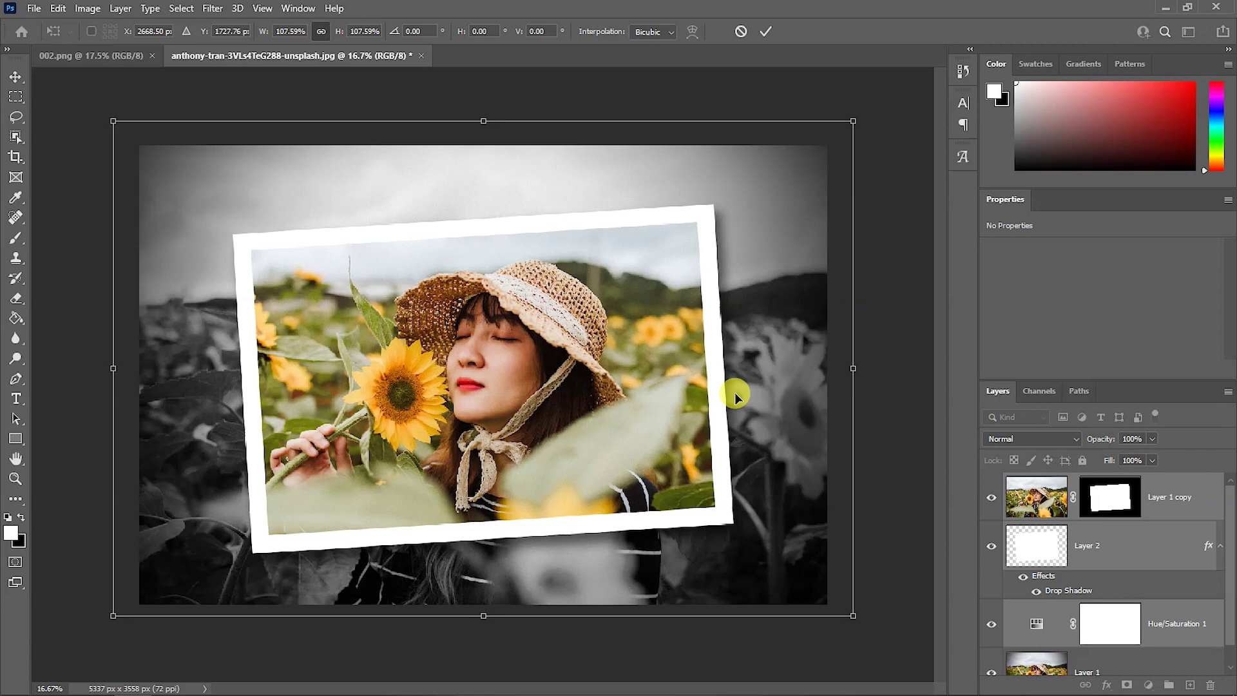
{"action": "key", "text": "Return"}
{"action": "key", "text": "g"}
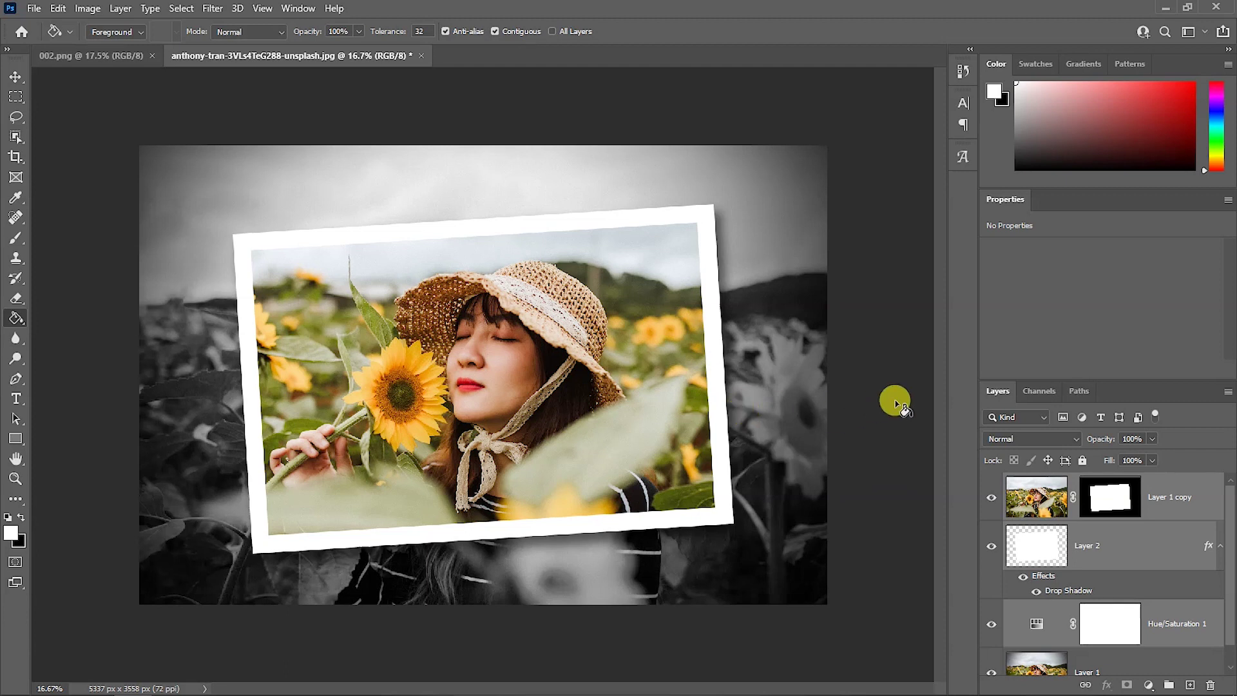
Add a horizontal text box reading 'NATURE BEAUTY' above the framed photo
{"action": "left_click", "coordinate": [16, 399]}
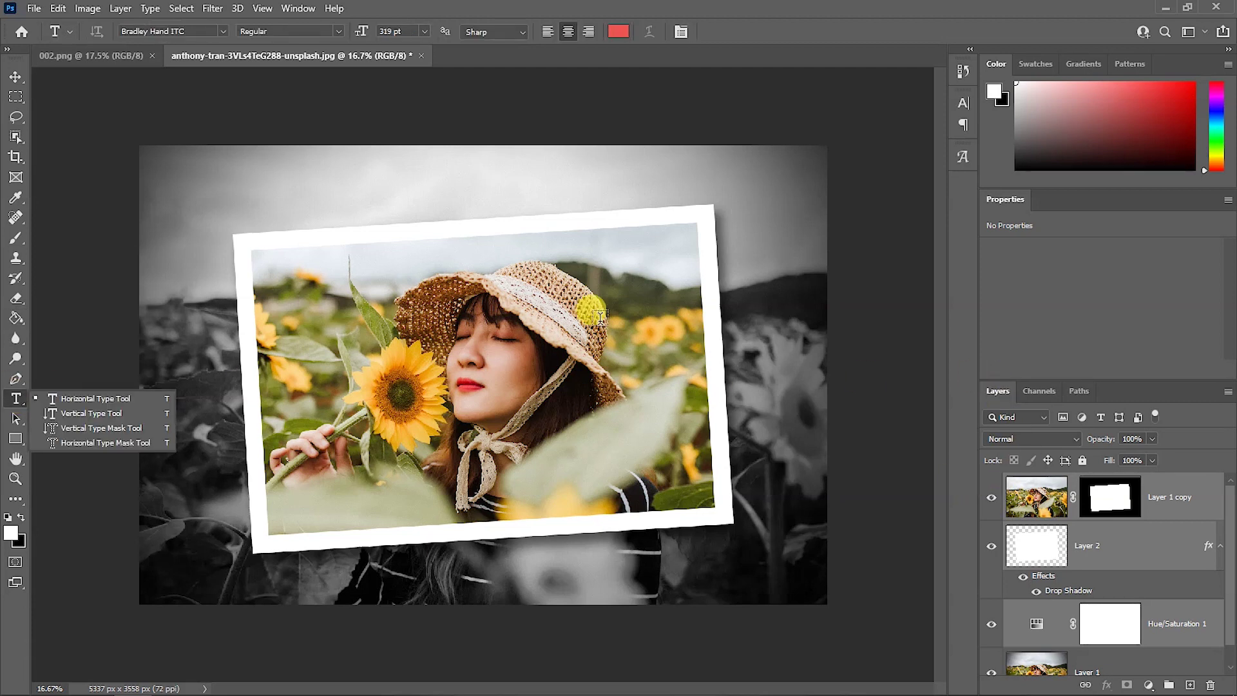
{"action": "left_click_drag", "start_coordinate": [197, 172], "coordinate": [658, 232]}
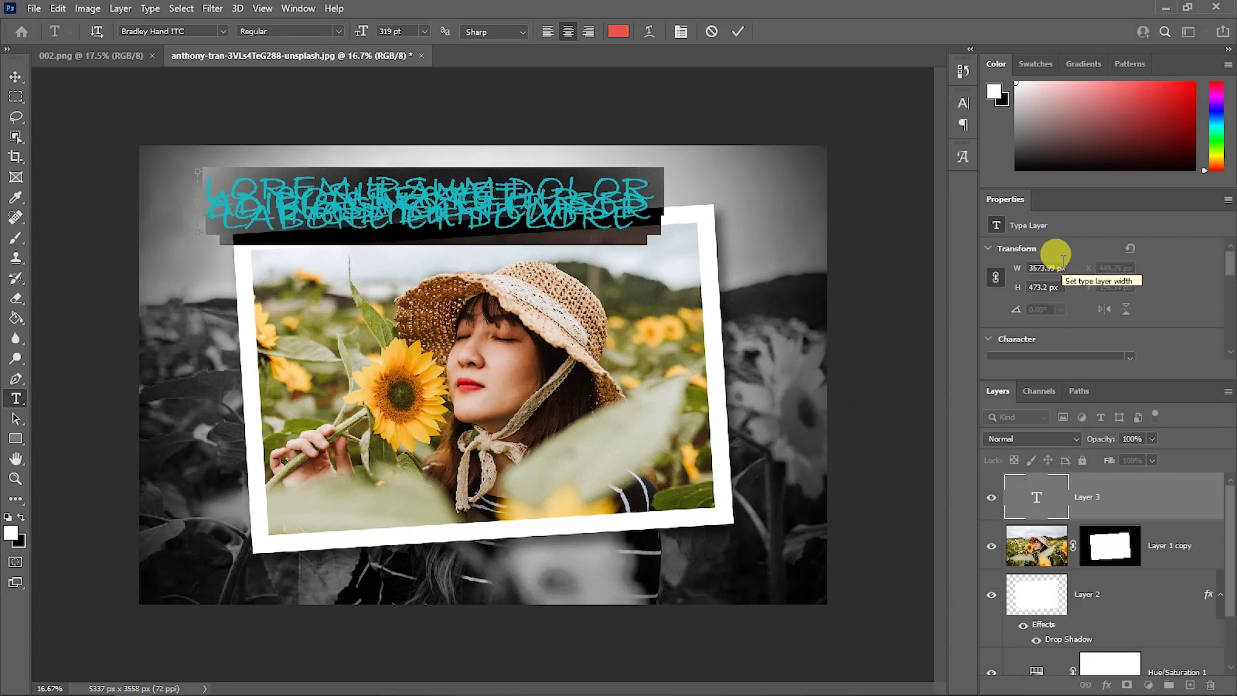
{"action": "type", "text": "NATURE BEAUTY"}
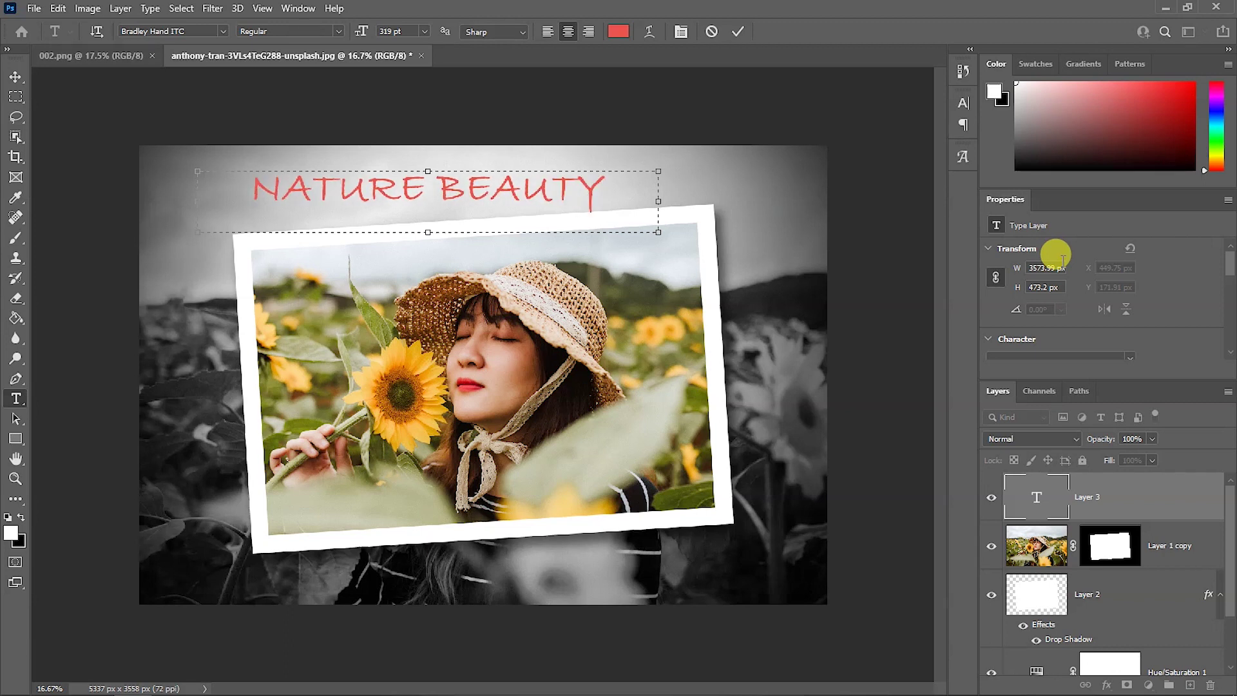
{"action": "left_click", "coordinate": [14, 75]}
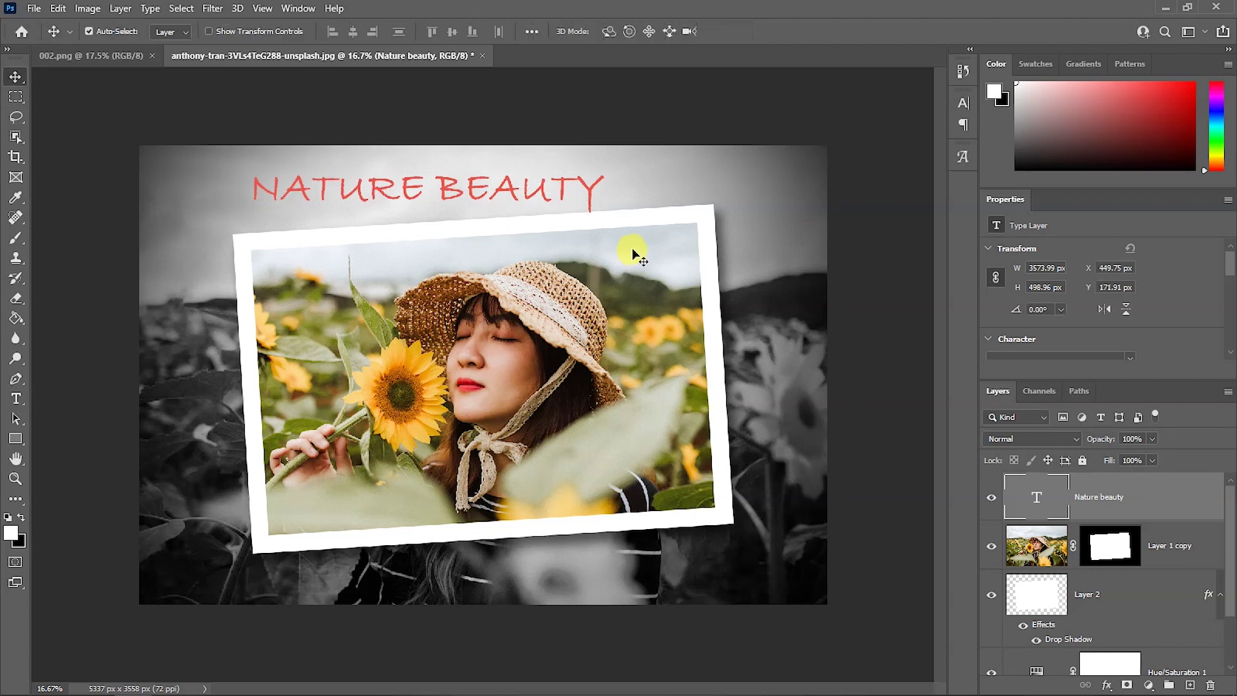
Tilt the title about -3.9° and move it right above the photo's top edge
{"action": "left_click_drag", "start_coordinate": [476, 173], "coordinate": [497, 180]}
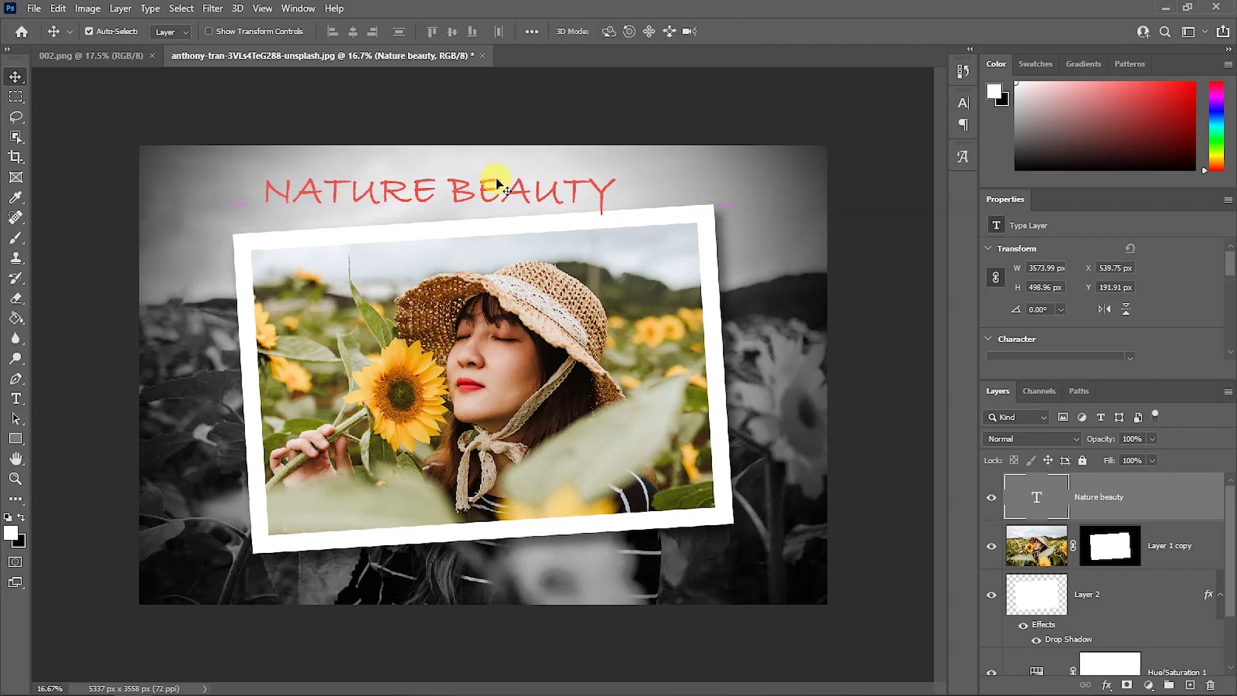
{"action": "key", "text": "ctrl+t"}
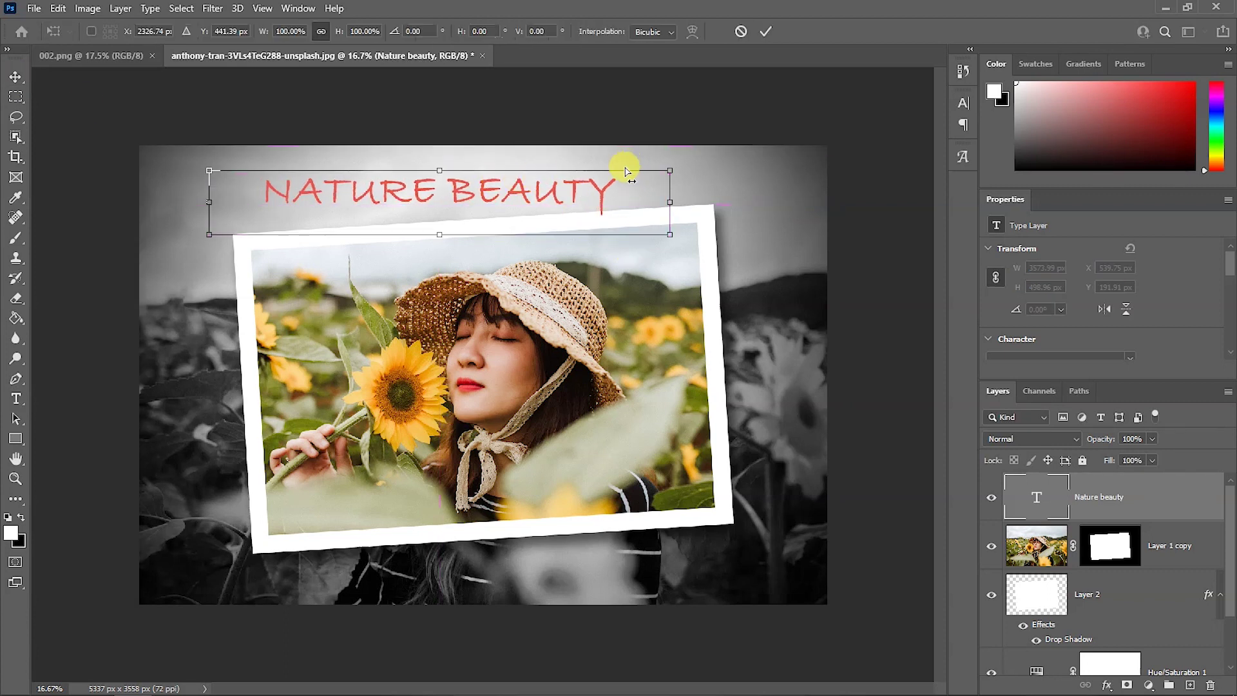
{"action": "left_click_drag", "start_coordinate": [701, 159], "coordinate": [707, 152]}
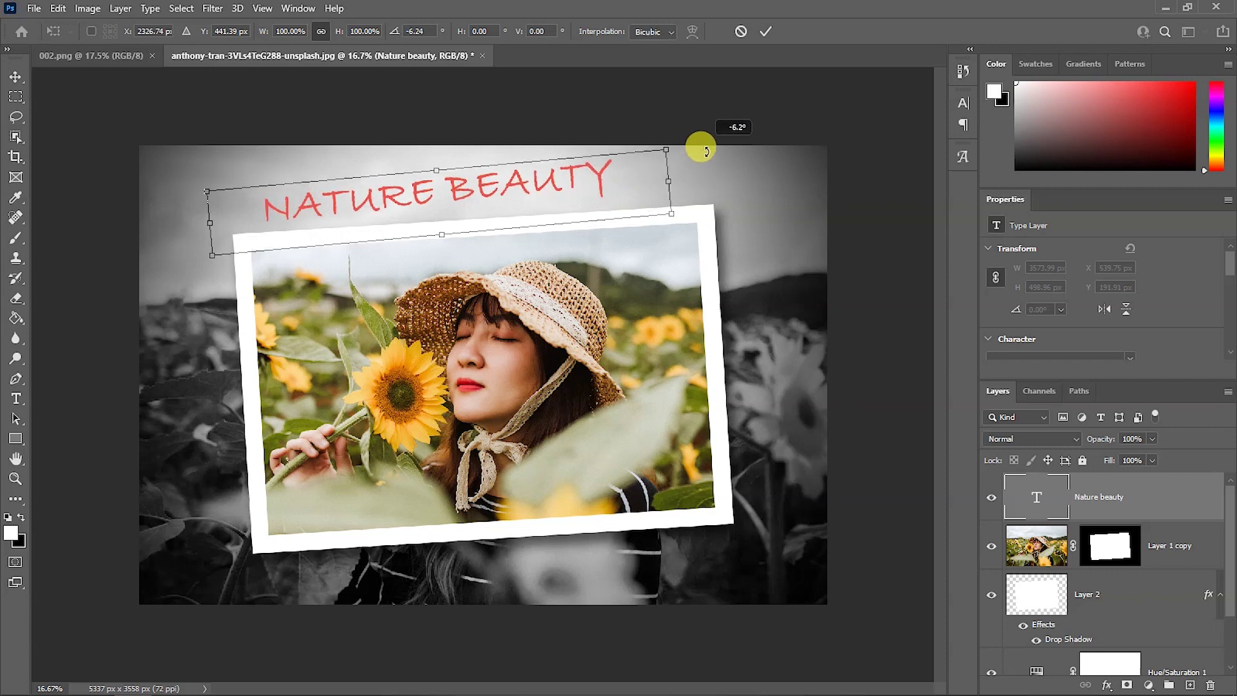
{"action": "mouse_move", "coordinate": [478, 174]}
{"action": "left_mouse_down"}
{"action": "mouse_move", "coordinate": [648, 176]}
{"action": "mouse_move", "coordinate": [609, 178]}
{"action": "left_mouse_up"}
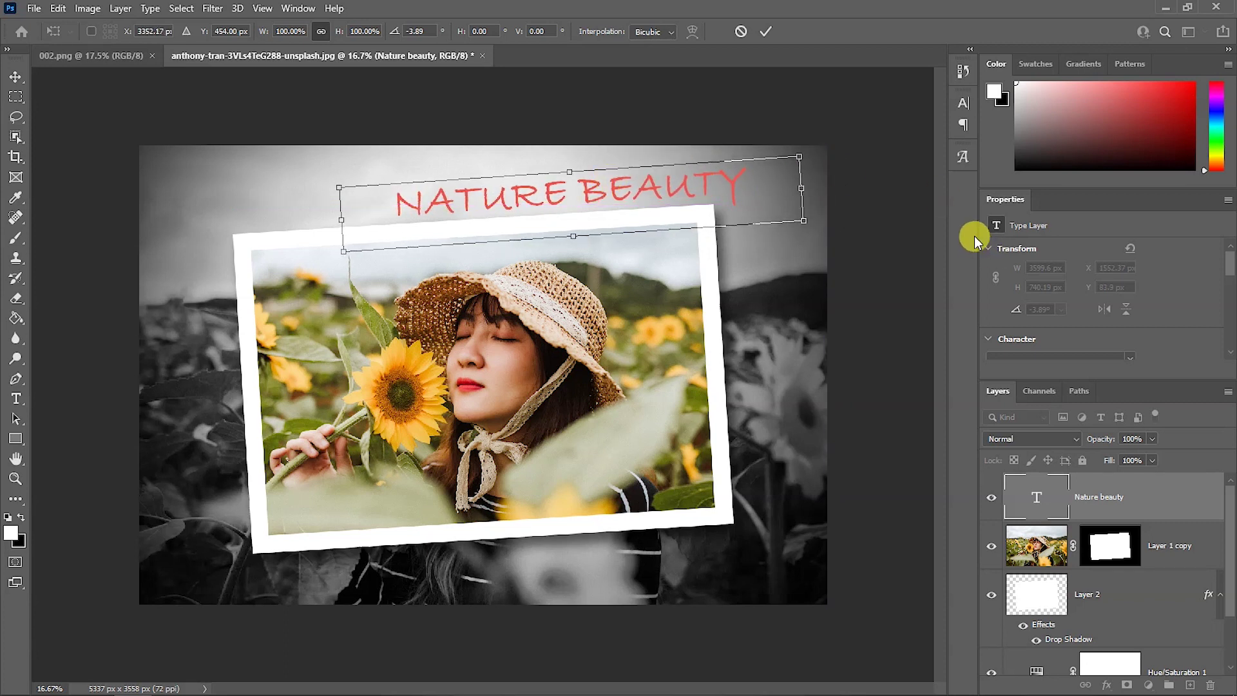
Set the title font to Bradley Hand ITC and its colour to red sampled from the lips
{"action": "left_click", "coordinate": [765, 31]}
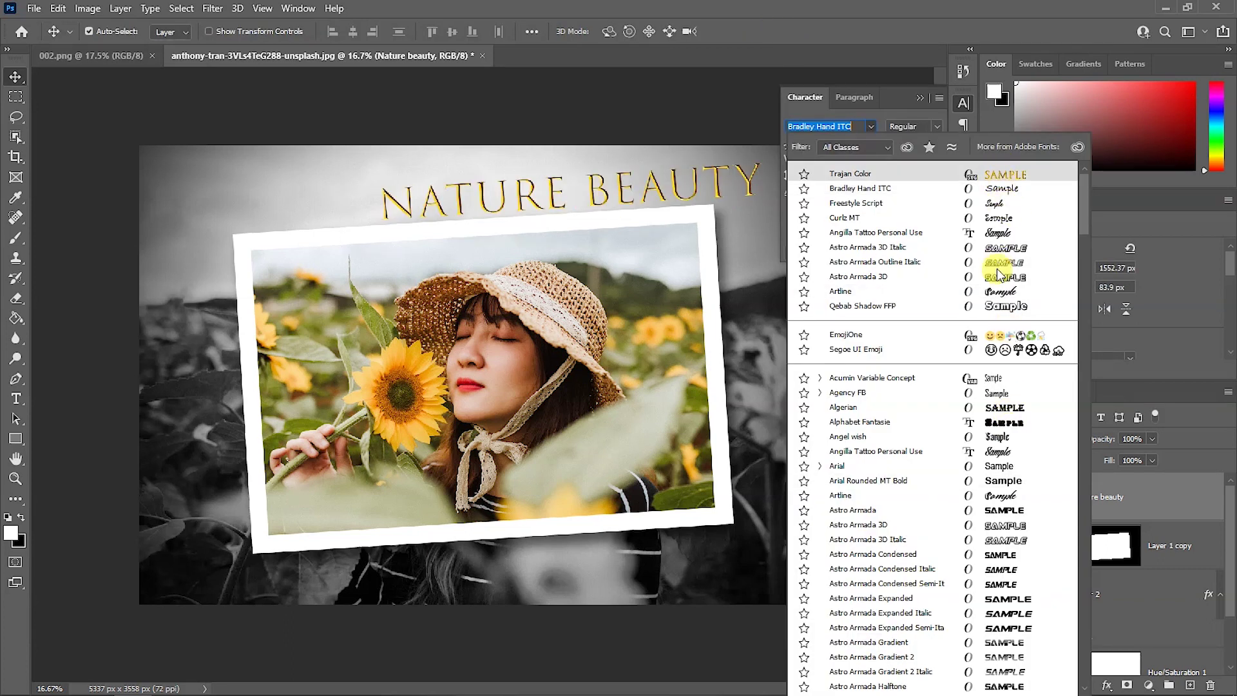
{"action": "left_click", "coordinate": [1000, 189]}
{"action": "left_click", "coordinate": [922, 192]}
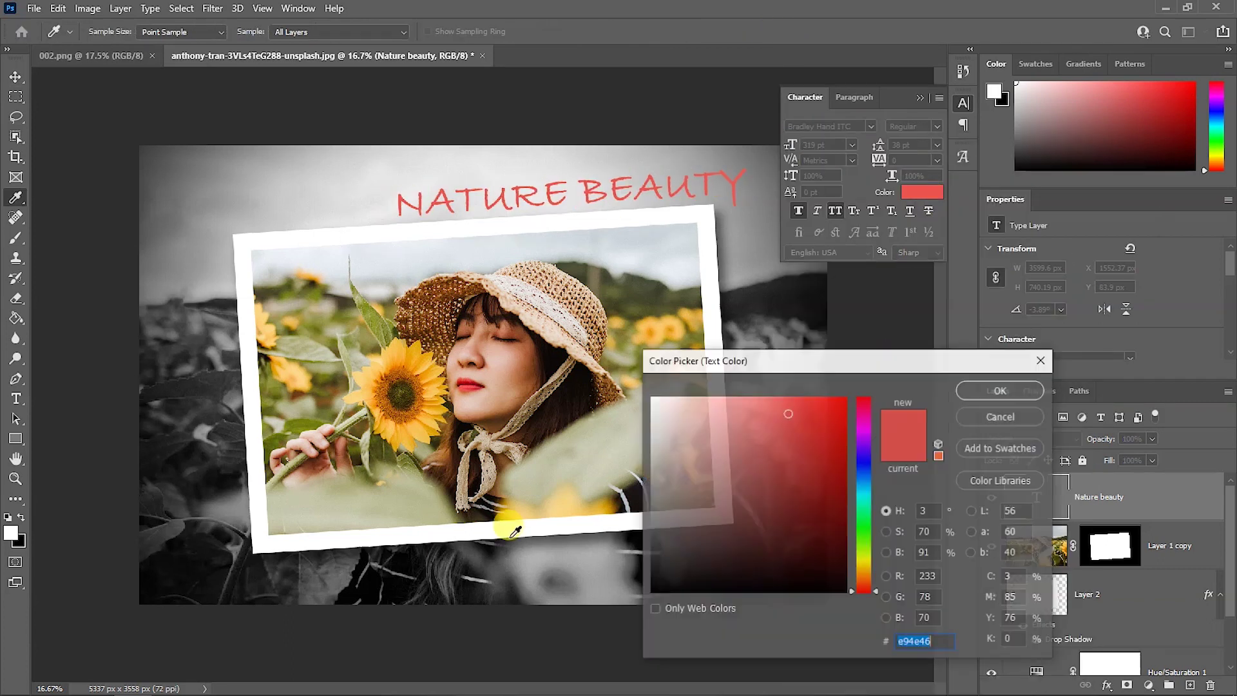
{"action": "left_click", "coordinate": [410, 366]}
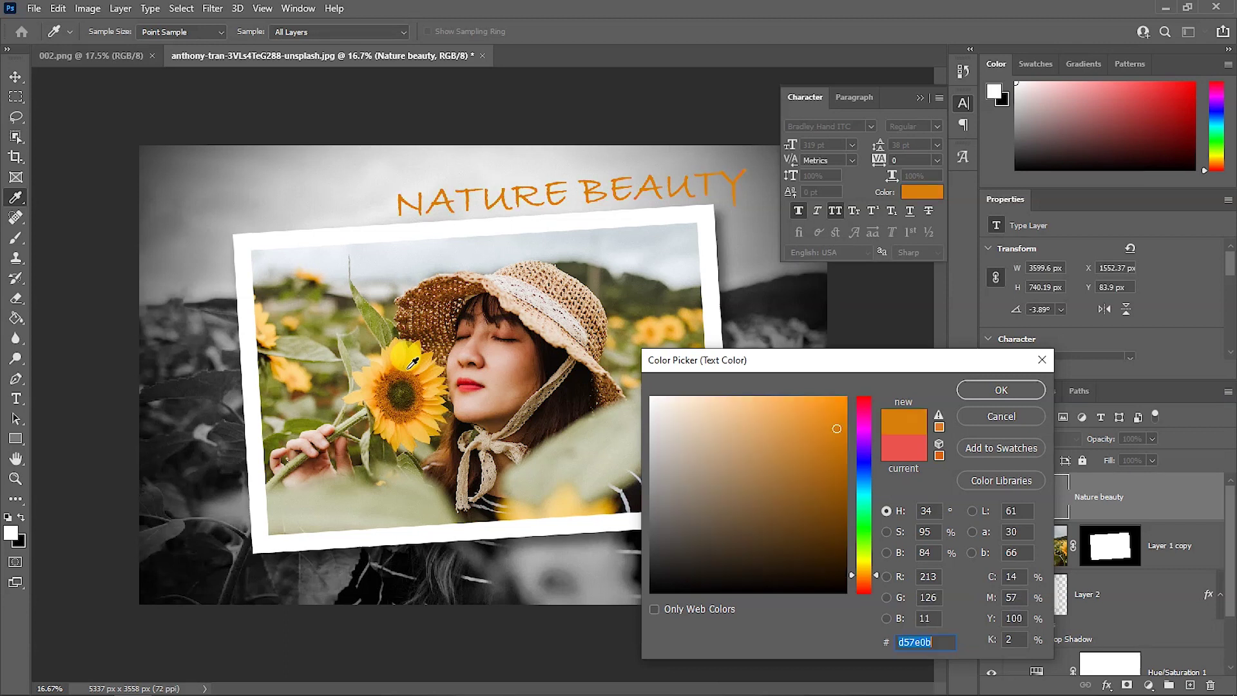
{"action": "left_click", "coordinate": [657, 325]}
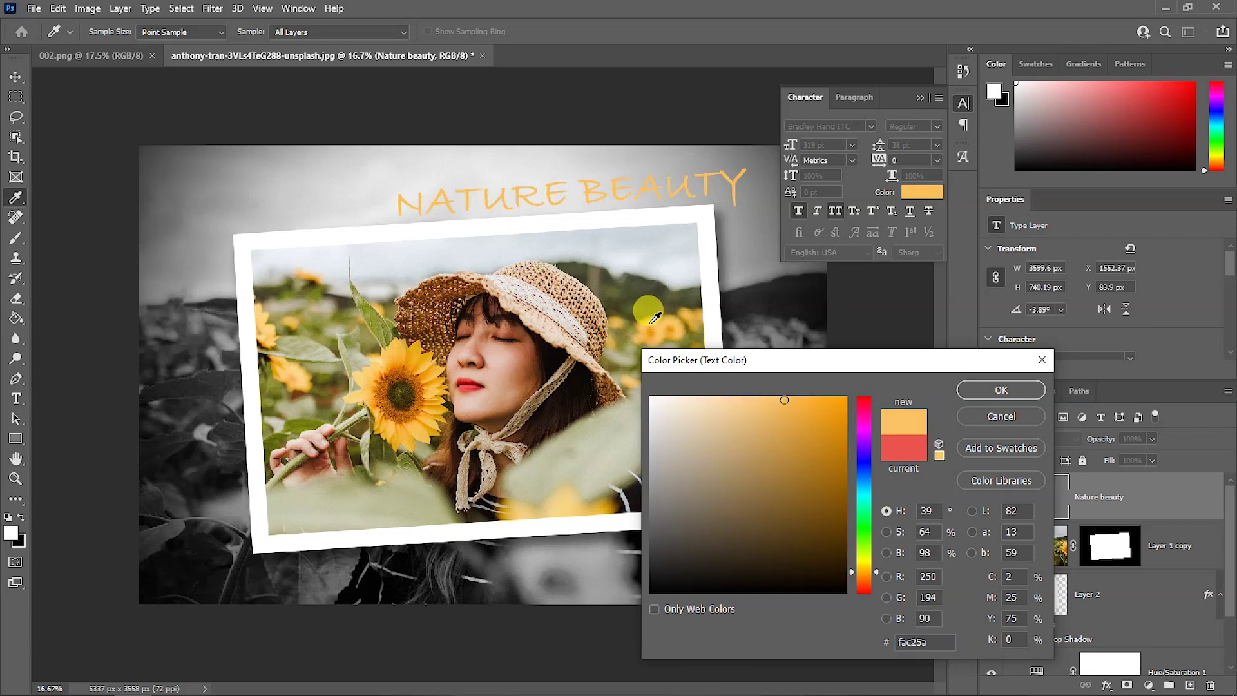
{"action": "left_click", "coordinate": [473, 383]}
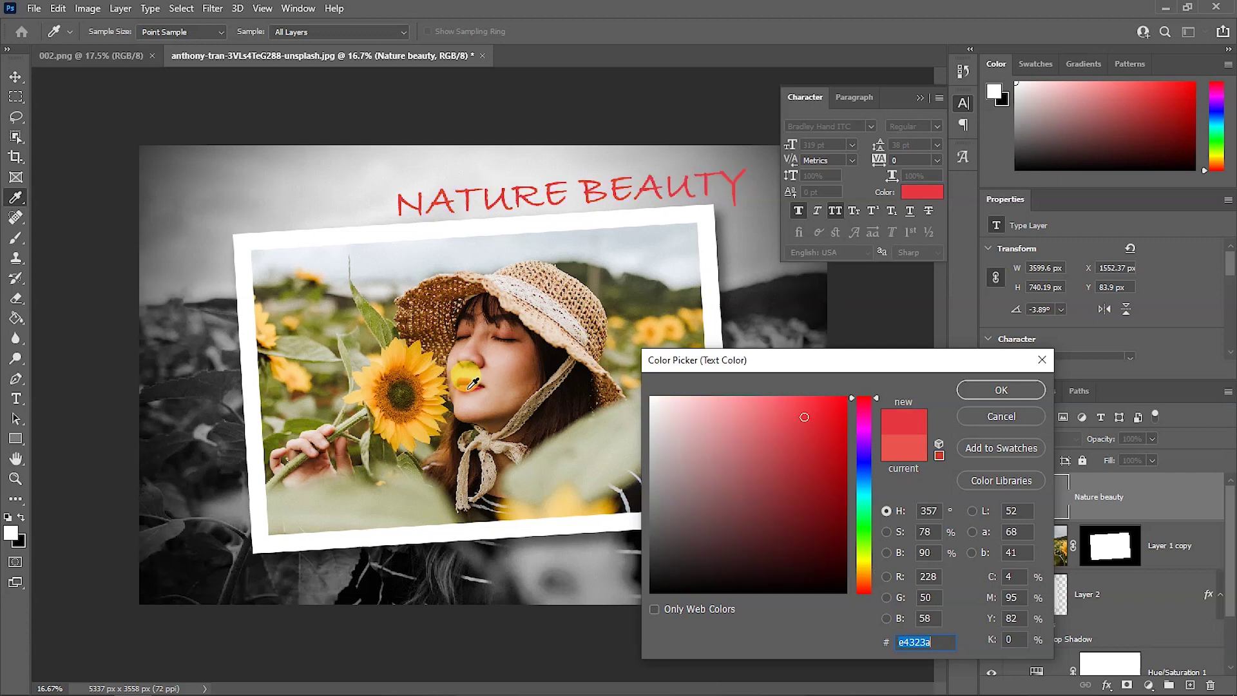
{"action": "left_click", "coordinate": [1001, 390]}
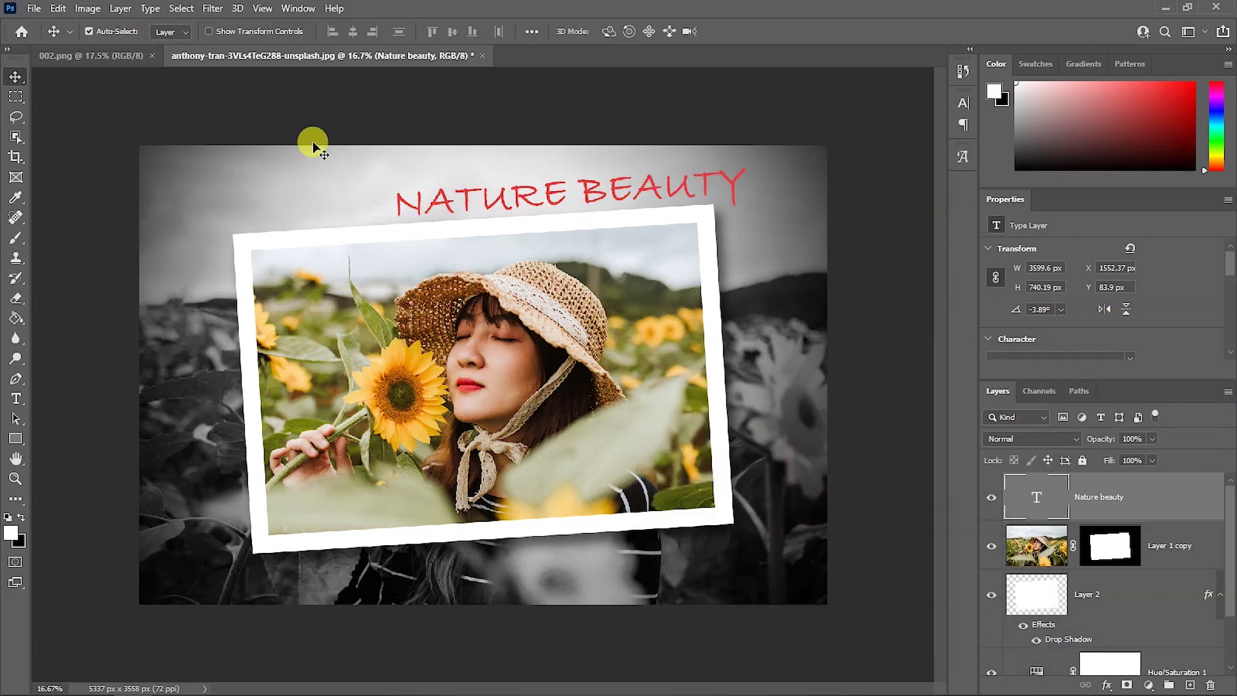
{"action": "left_click", "coordinate": [120, 8]}
{"action": "mouse_move", "coordinate": [143, 160]}
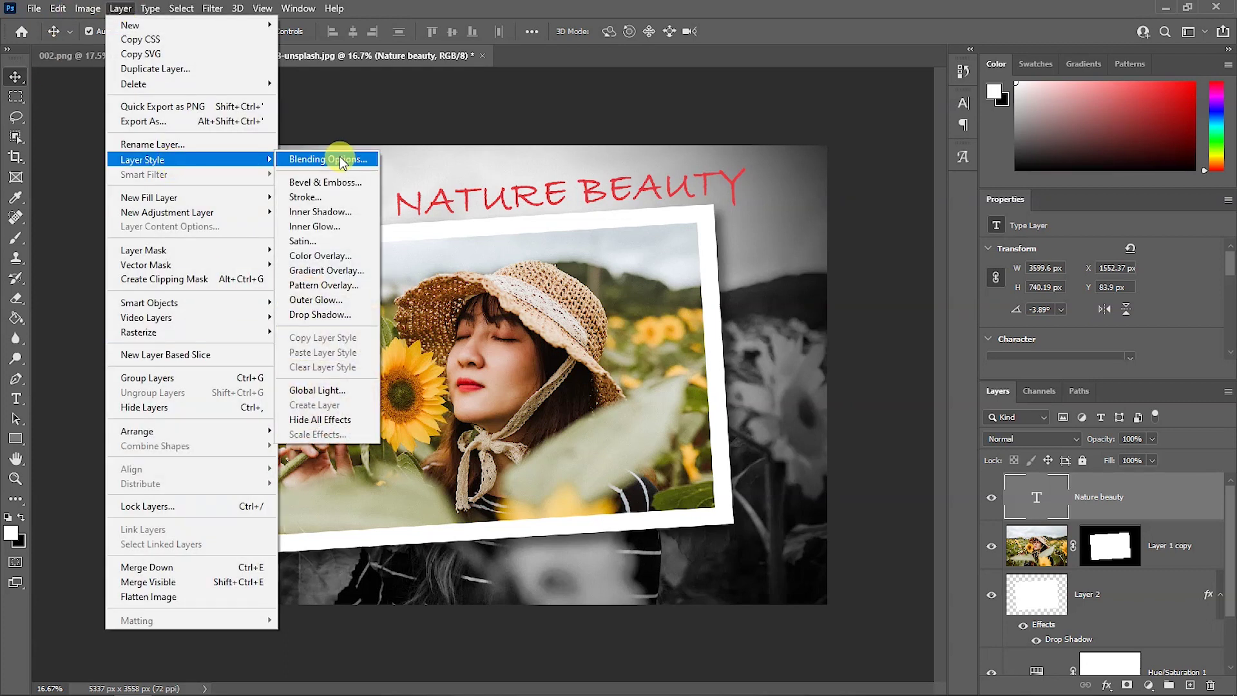
Add an Outer Glow layer style to the title with a grey glow colour
{"action": "left_click", "coordinate": [317, 300]}
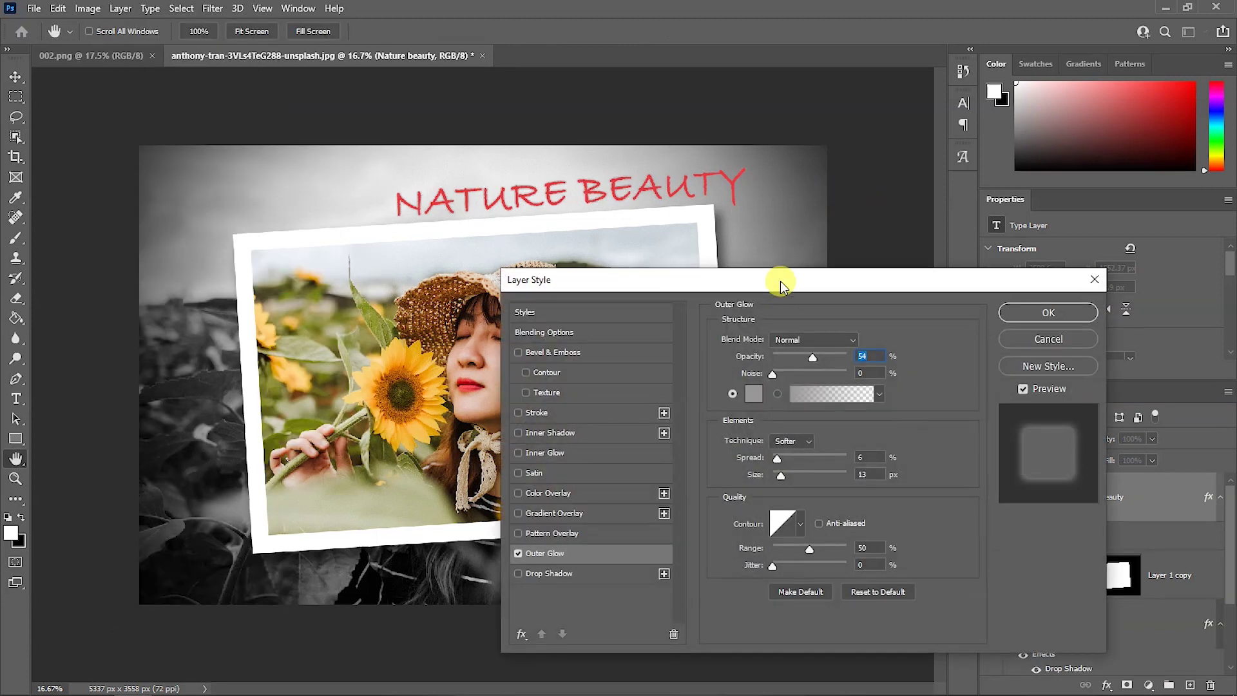
{"action": "left_click_drag", "start_coordinate": [780, 281], "coordinate": [734, 160]}
{"action": "left_click", "coordinate": [705, 276]}
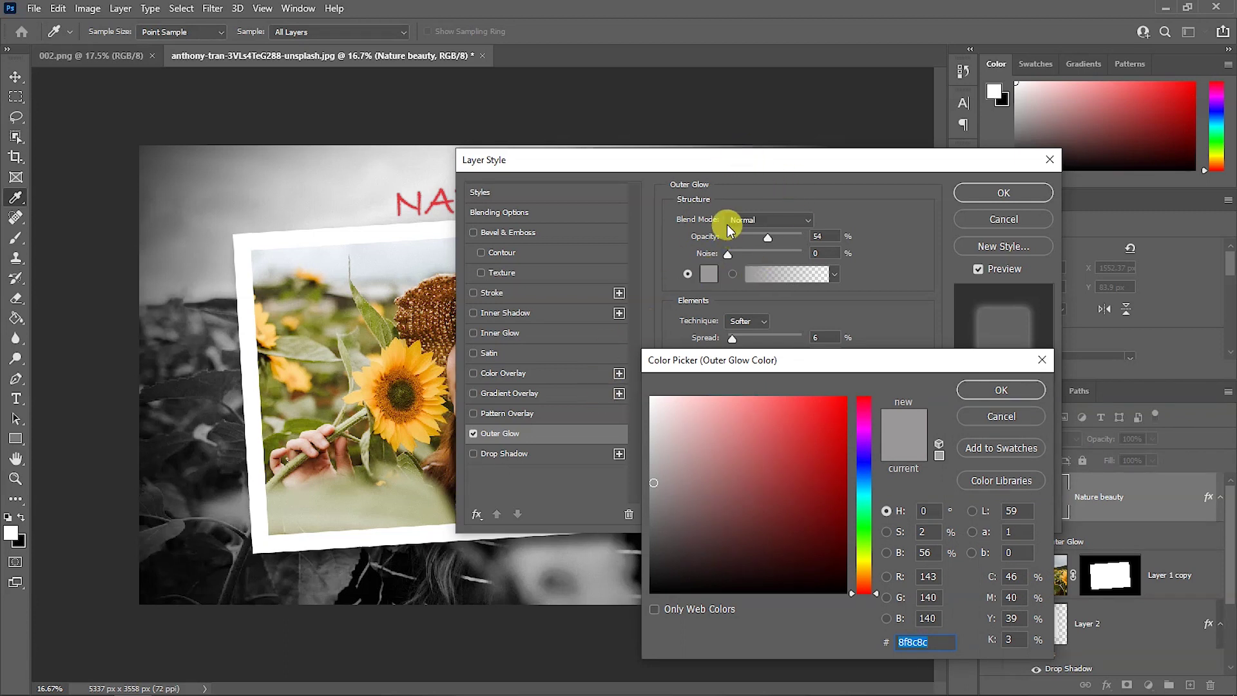
{"action": "left_click_drag", "start_coordinate": [741, 361], "coordinate": [727, 297]}
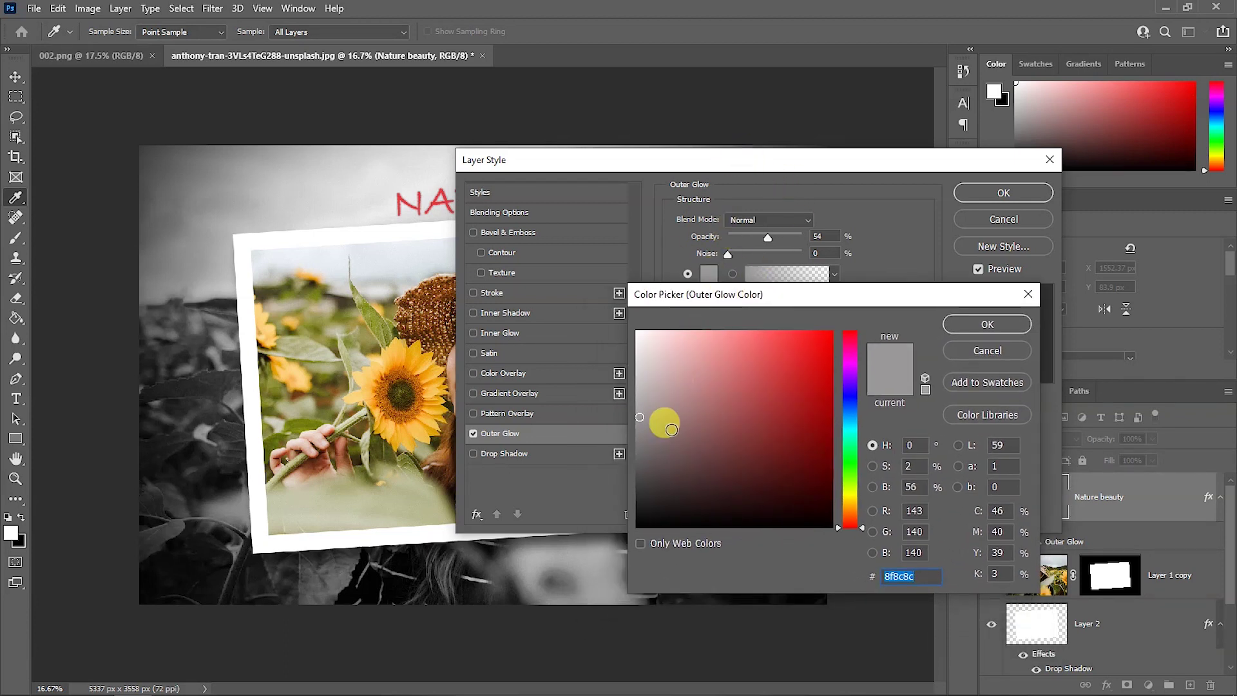
{"action": "left_click", "coordinate": [638, 335]}
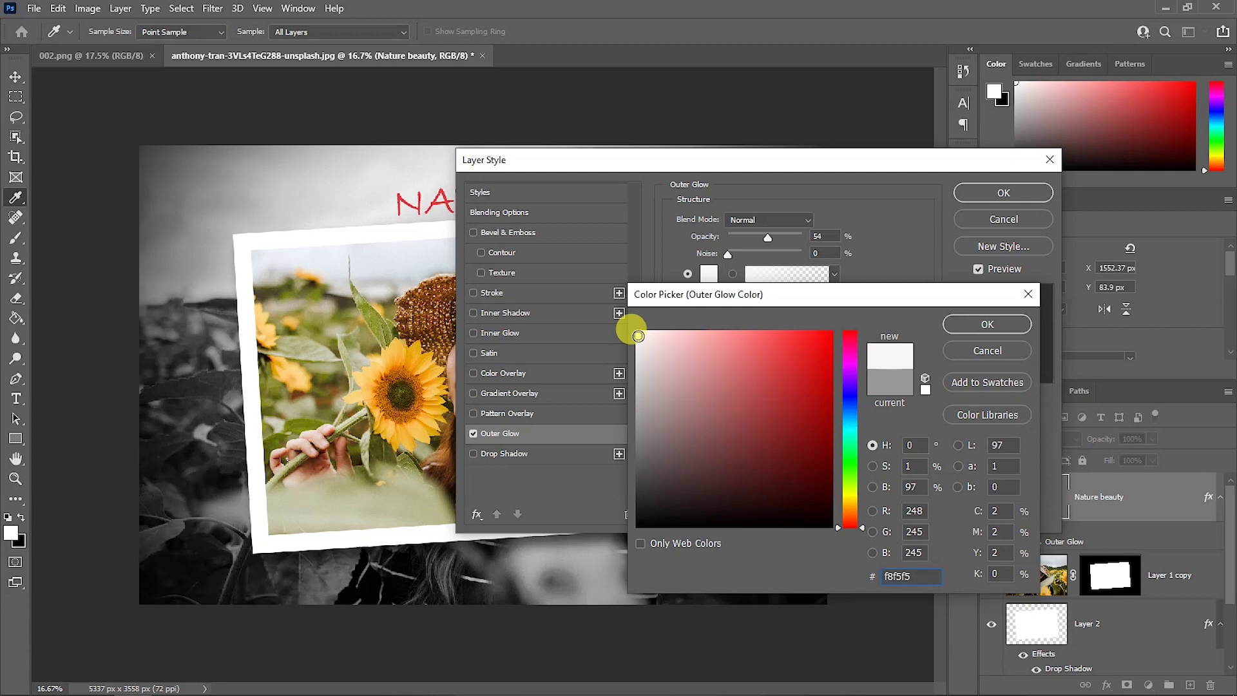
{"action": "left_click_drag", "start_coordinate": [640, 337], "coordinate": [642, 386]}
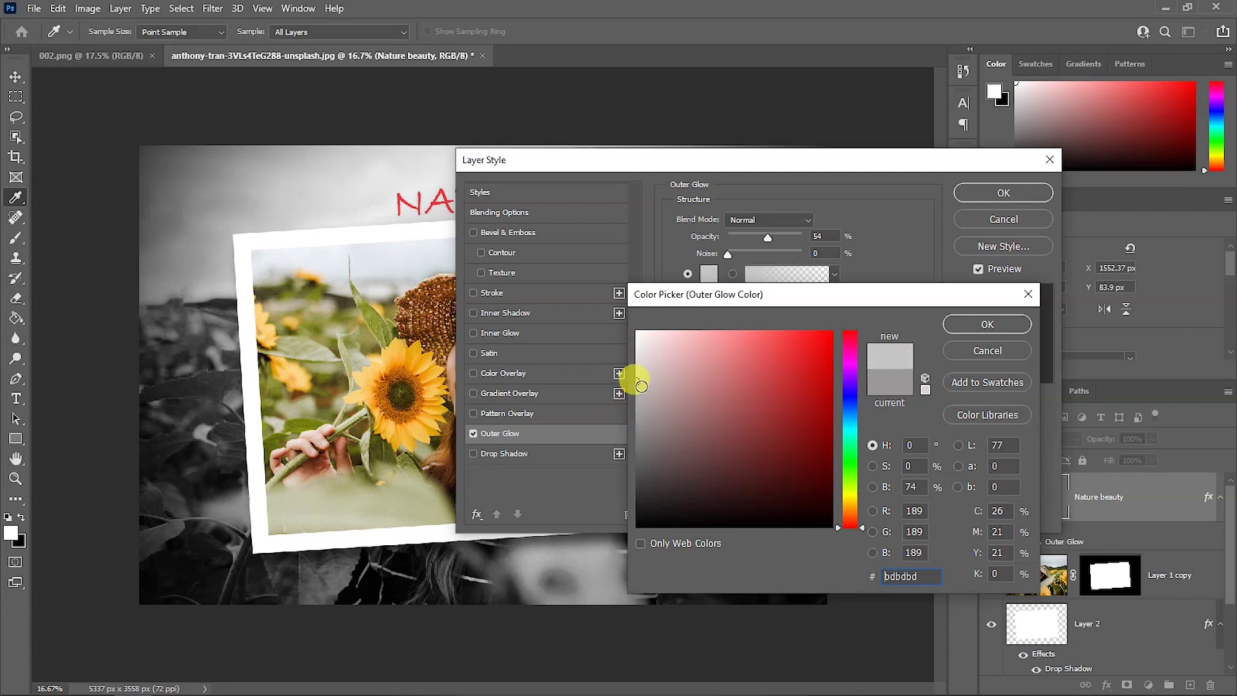
{"action": "mouse_move", "coordinate": [644, 379]}
{"action": "left_mouse_down"}
{"action": "mouse_move", "coordinate": [639, 468]}
{"action": "mouse_move", "coordinate": [641, 413]}
{"action": "left_mouse_up"}
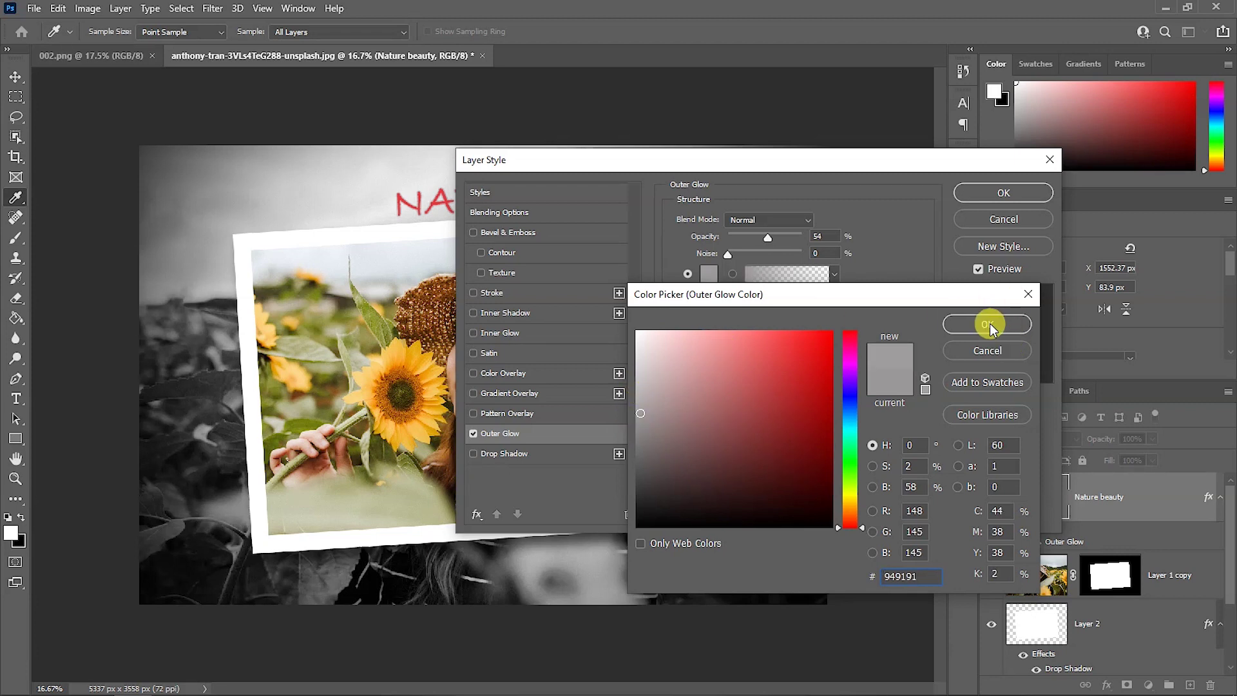
{"action": "left_click", "coordinate": [990, 324]}
Set the glow range to 46%, widen the spread, and apply the glow
{"action": "left_click_drag", "start_coordinate": [776, 175], "coordinate": [770, 293]}
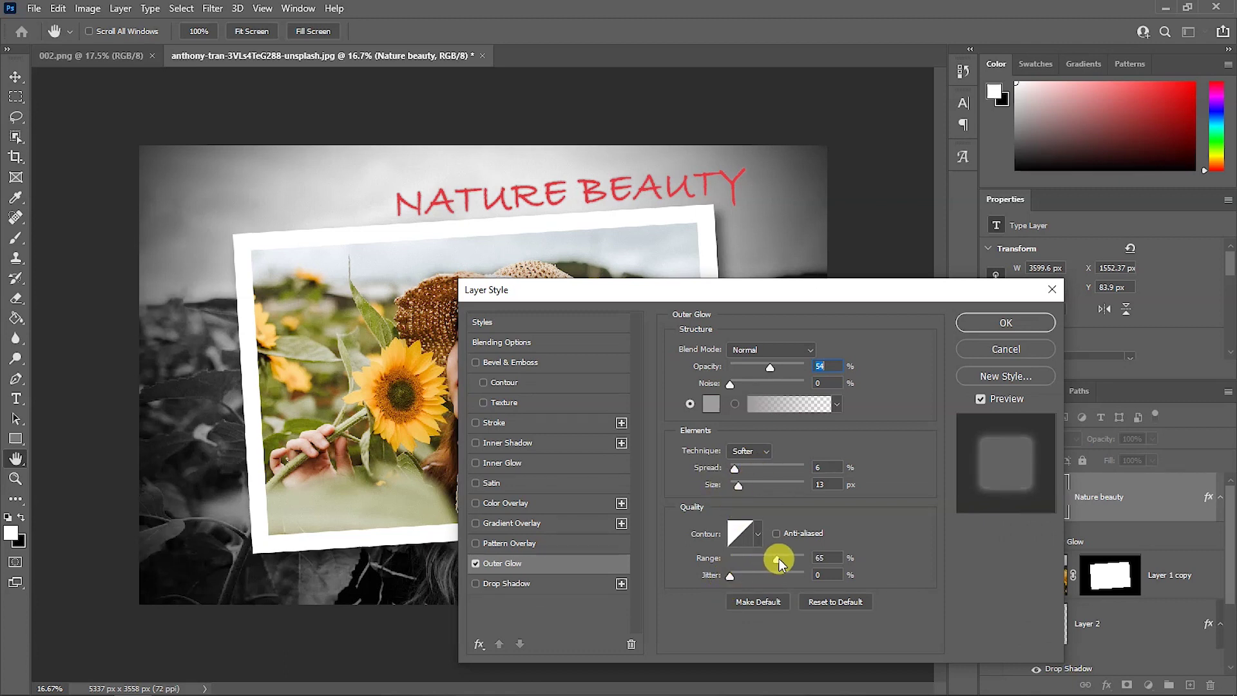
{"action": "left_click_drag", "start_coordinate": [806, 559], "coordinate": [764, 562]}
{"action": "left_click_drag", "start_coordinate": [739, 485], "coordinate": [745, 489]}
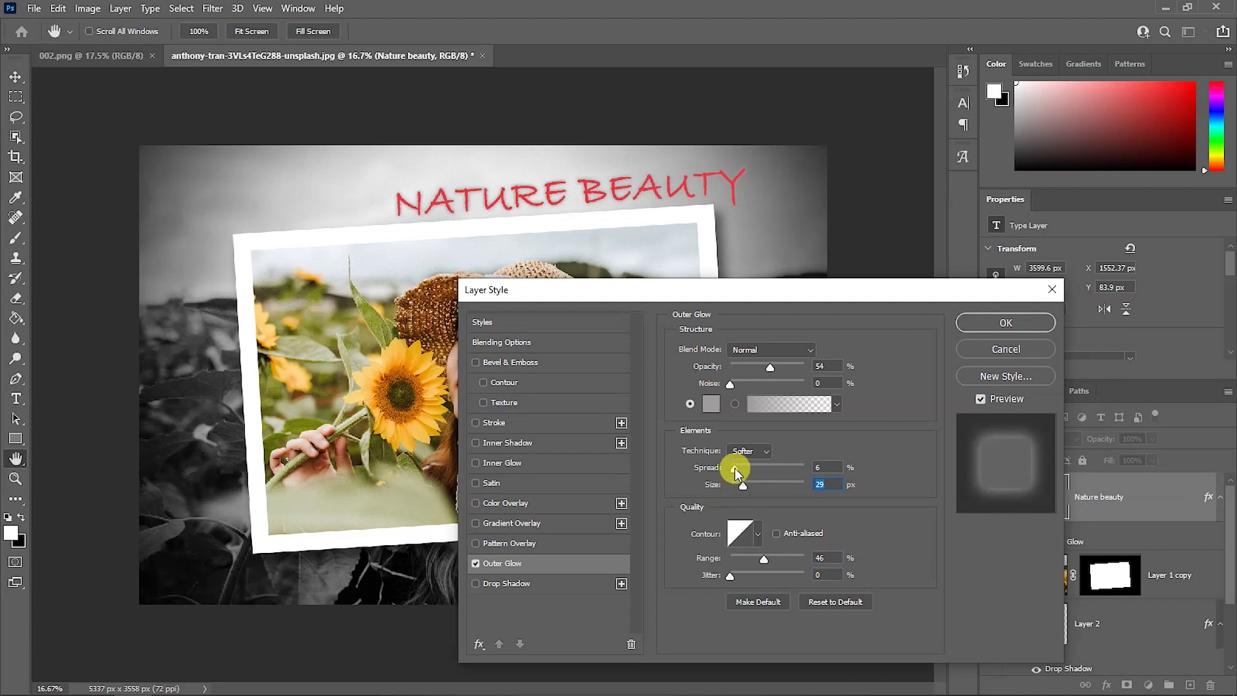
{"action": "left_click", "coordinate": [1004, 324]}
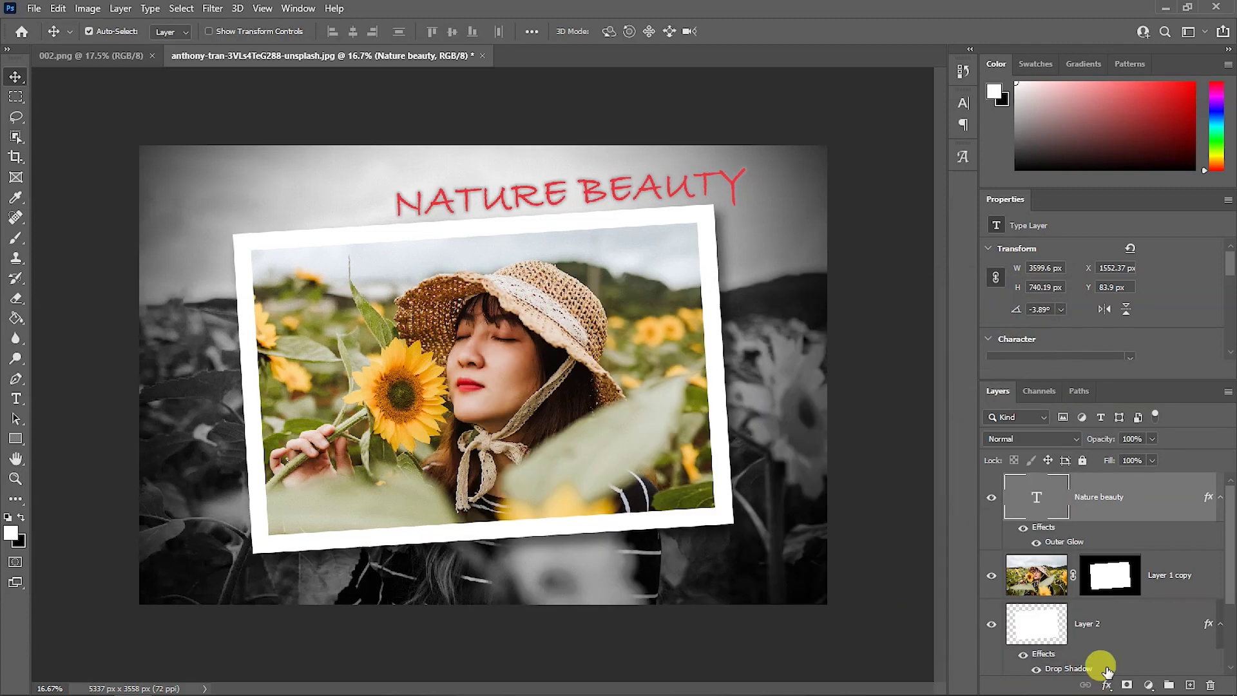